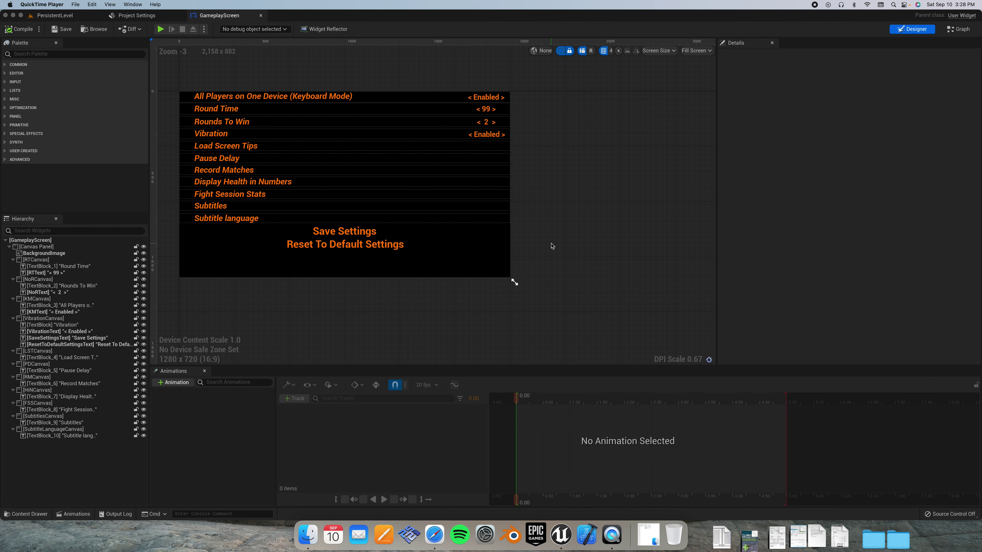
# Step: Switch to Safari and show the Fighting Game Tutorial (Unreal Engine 4 and C++) playlist on YouTube
pyautogui.hscroll(-3, 552, 246)
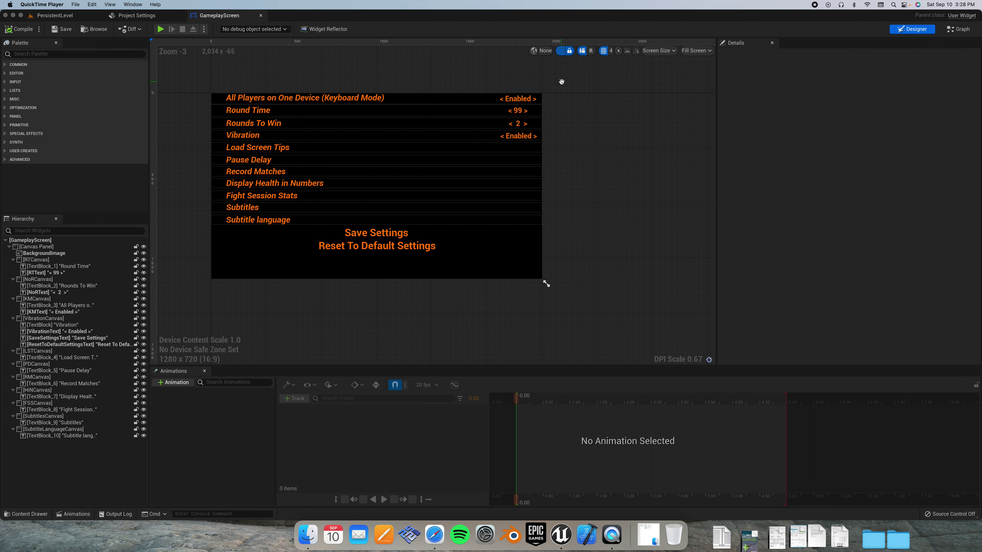
pyautogui.hotkey('ctrl', 'Up')
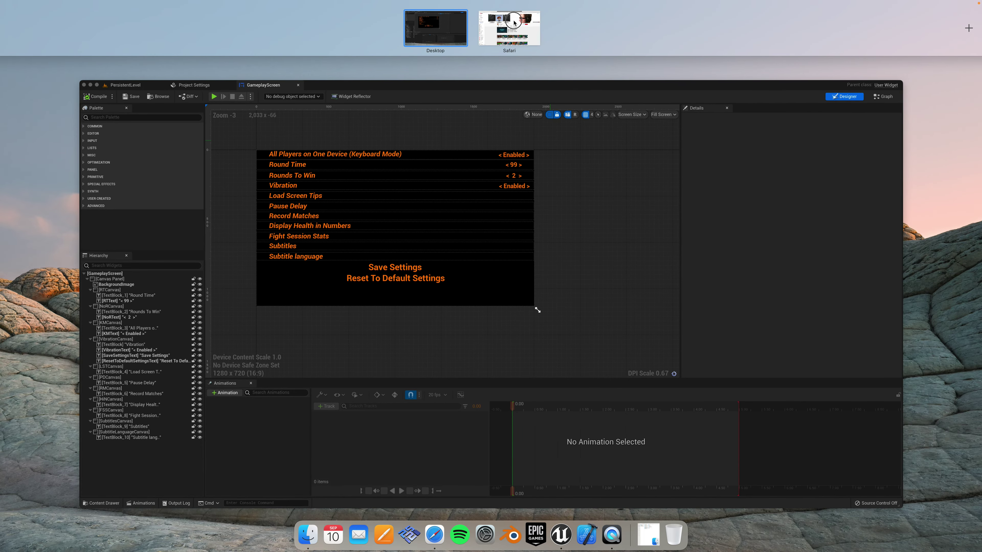
pyautogui.click(511, 17)
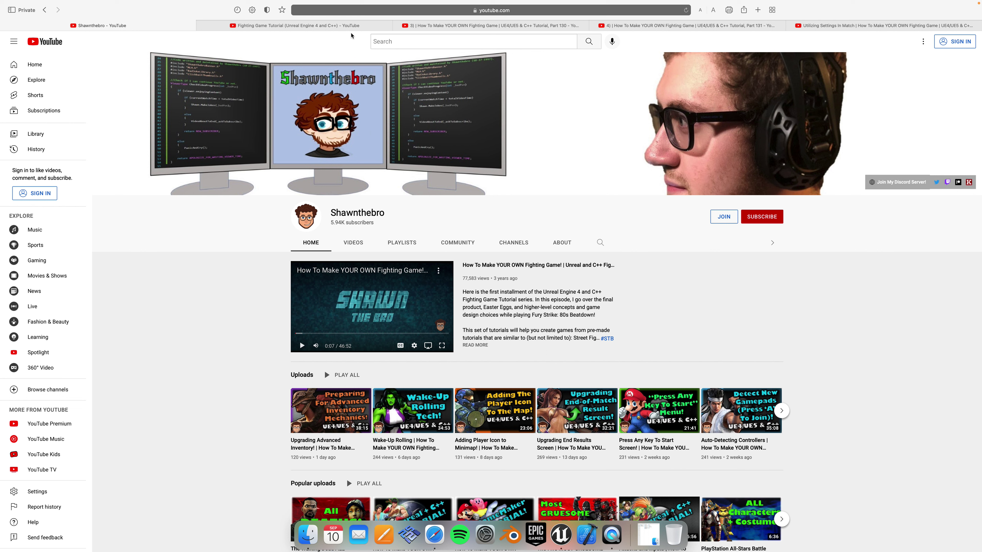
pyautogui.click(364, 26)
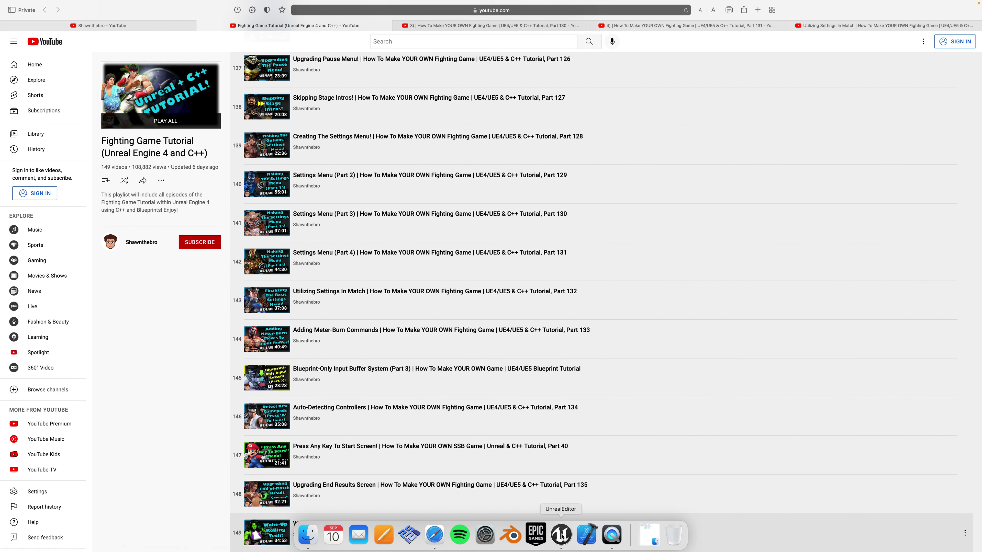
pyautogui.click(561, 535)
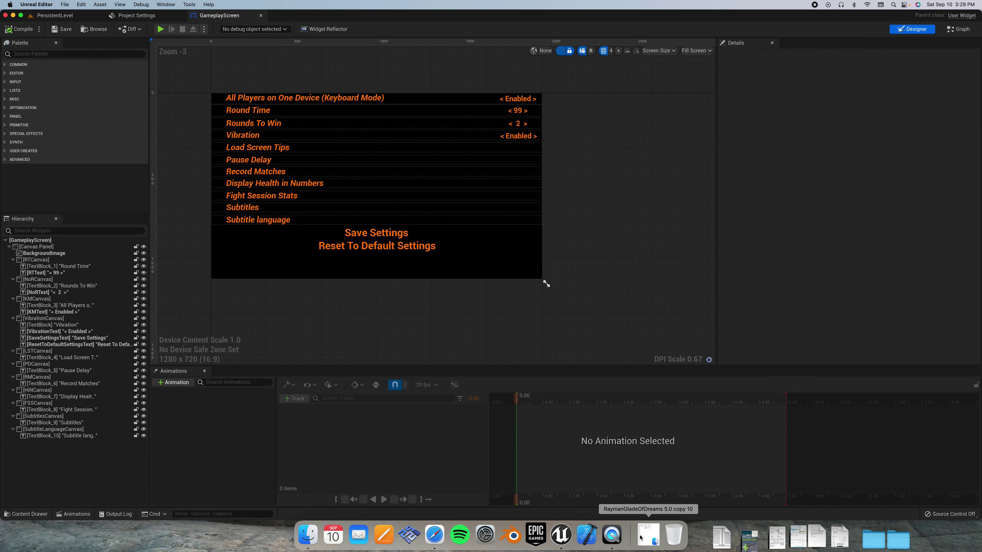
pyautogui.press('F4')
pyautogui.hotkey('ctrl', 'Up')
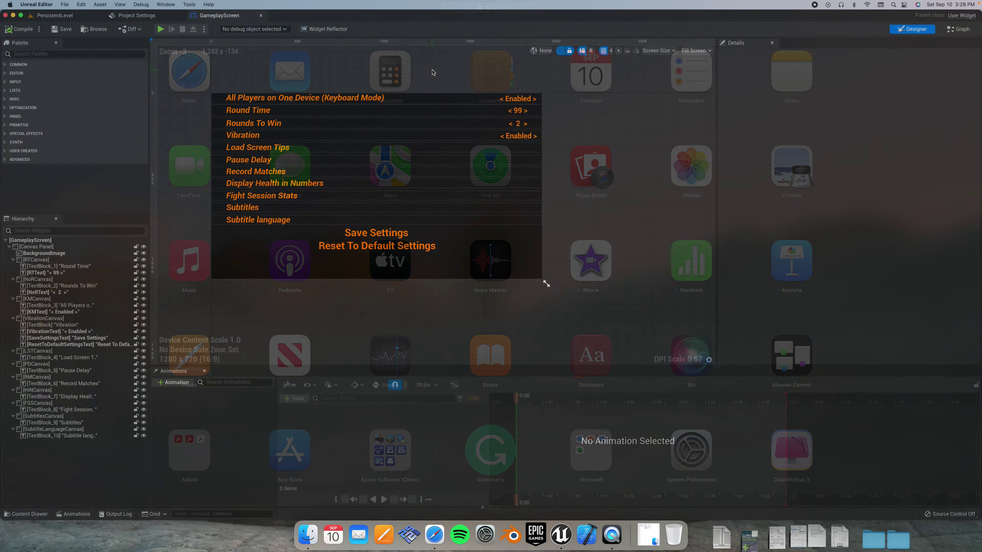
pyautogui.click(516, 27)
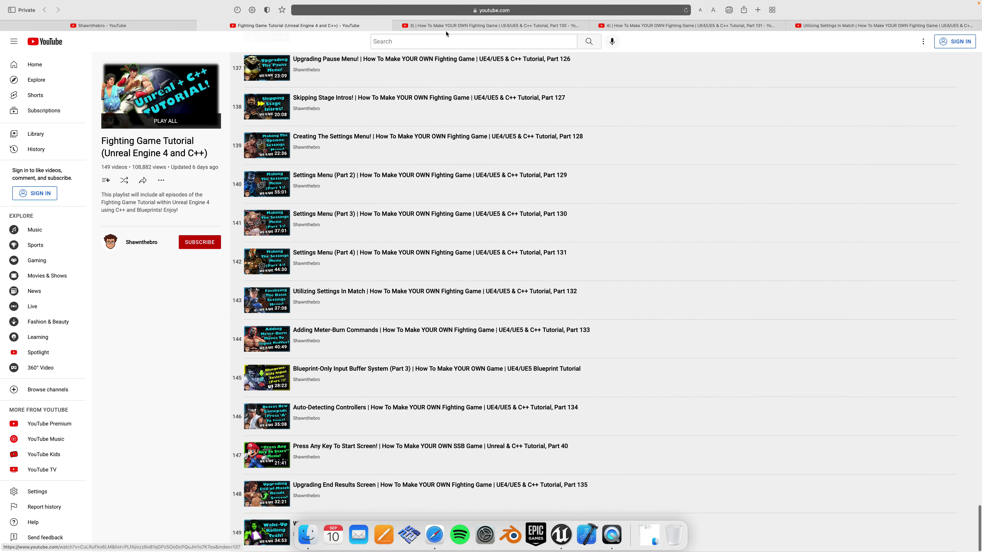
# Step: Show the Settings Menu (Part 3) video, Part 130, and read its expanded description
pyautogui.click(452, 25)
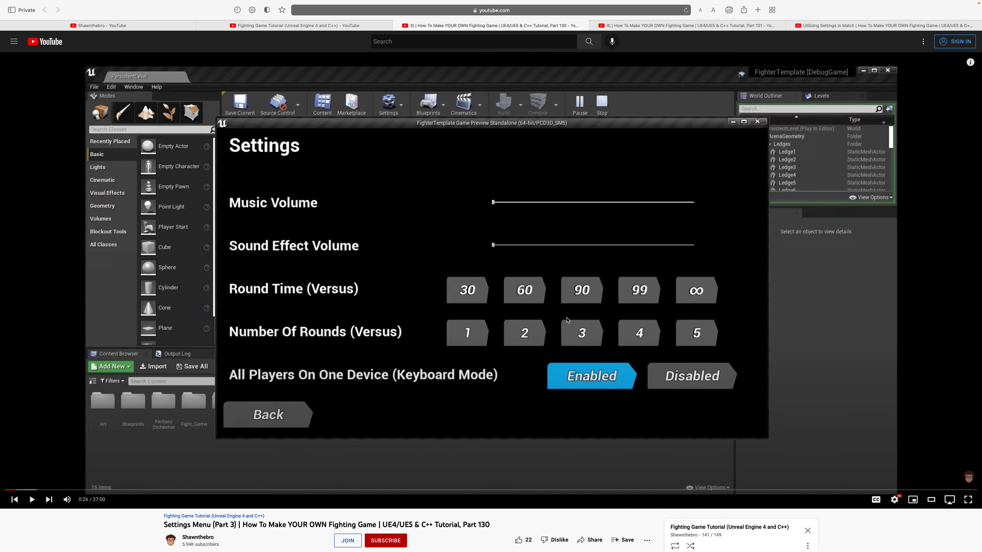
pyautogui.scroll(-2, 566, 320)
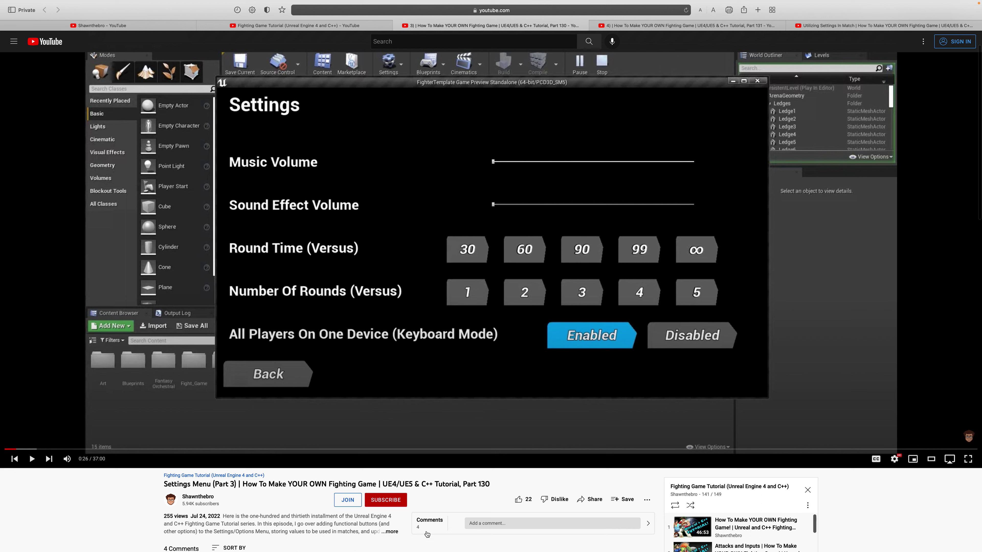
pyautogui.click(390, 532)
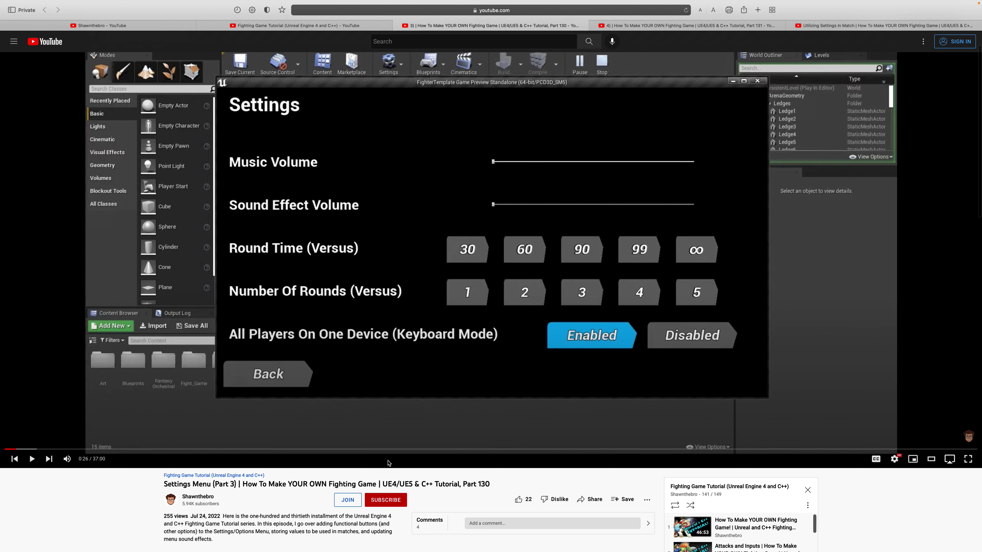
pyautogui.scroll(-1, 388, 463)
pyautogui.scroll(-1, 394, 234)
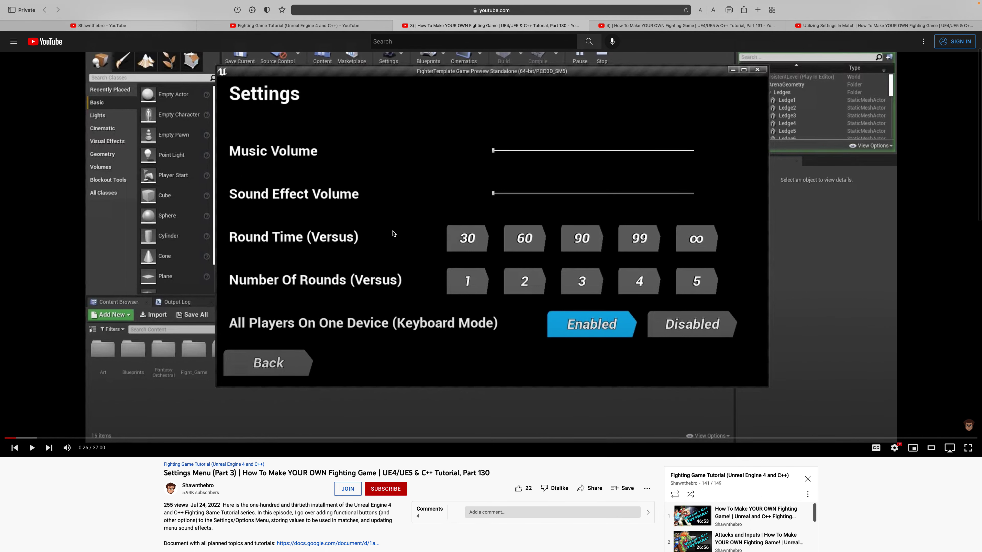
pyautogui.scroll(1, 394, 235)
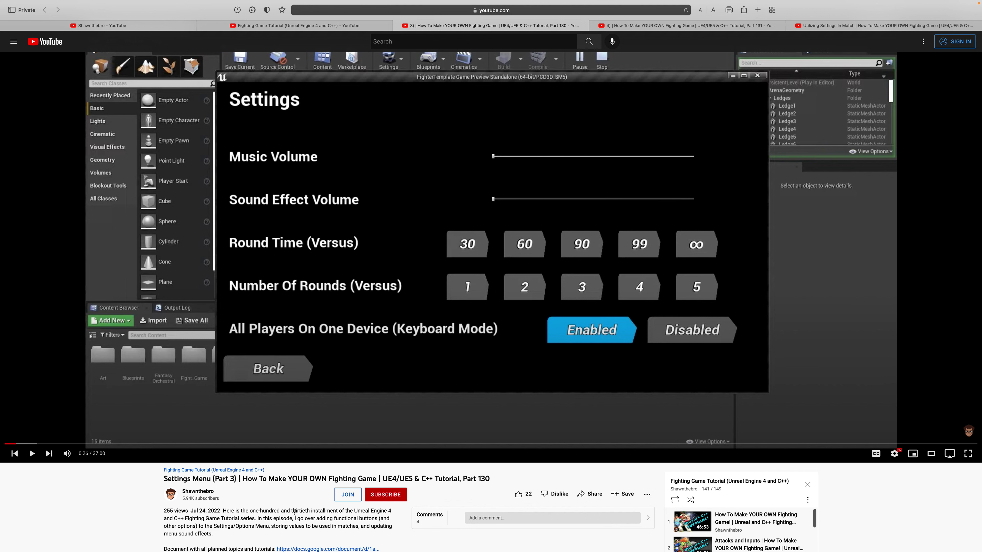
pyautogui.scroll(-2, 269, 519)
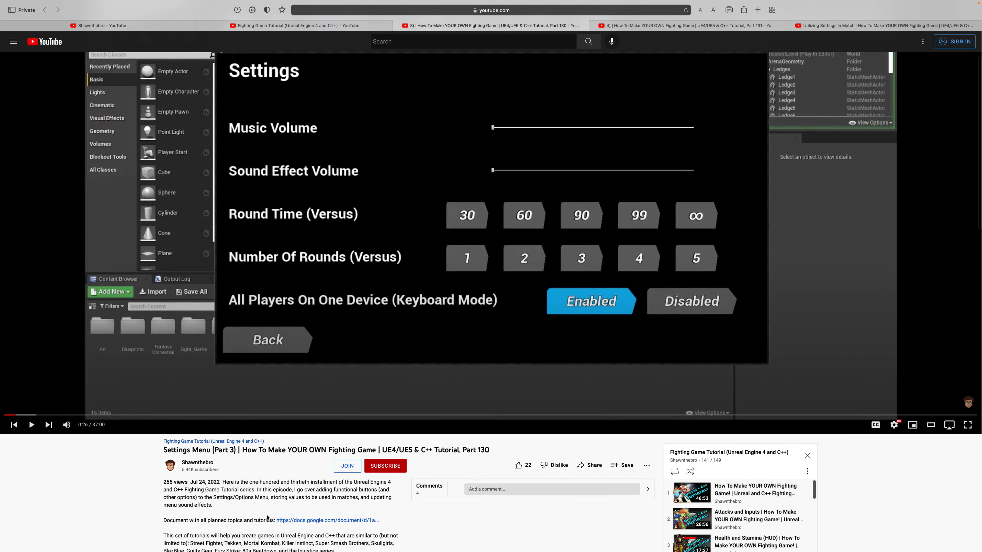
pyautogui.moveTo(215, 505); pyautogui.dragTo(223, 480)
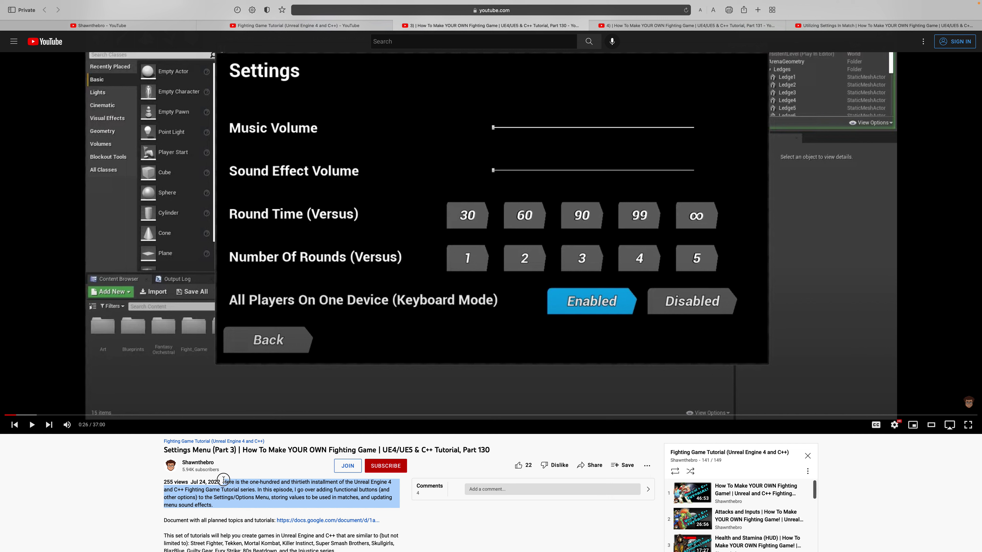
pyautogui.click(252, 513)
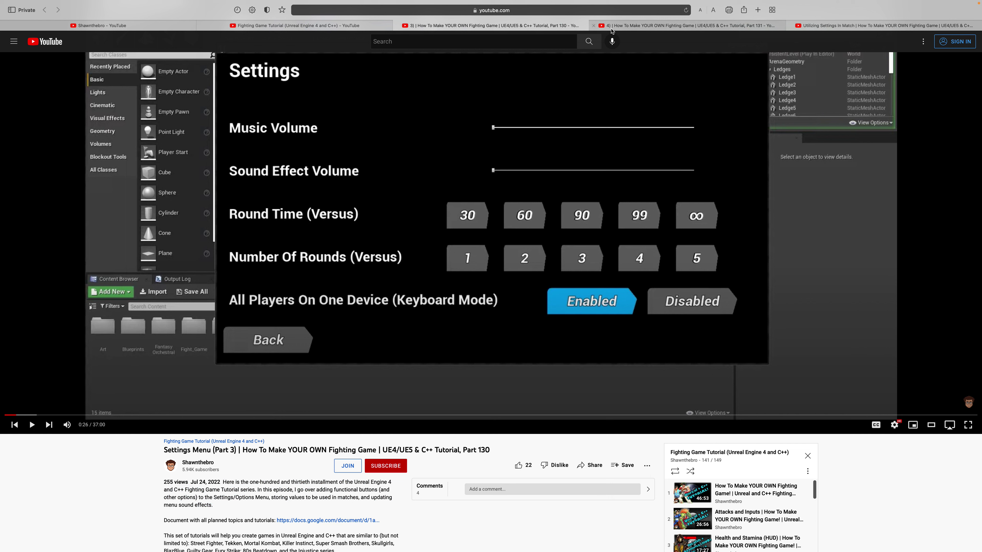
# Step: Show the Settings Menu (Part 4) video, Part 131, and expand its description to read it
pyautogui.click(644, 26)
pyautogui.scroll(-1, 387, 491)
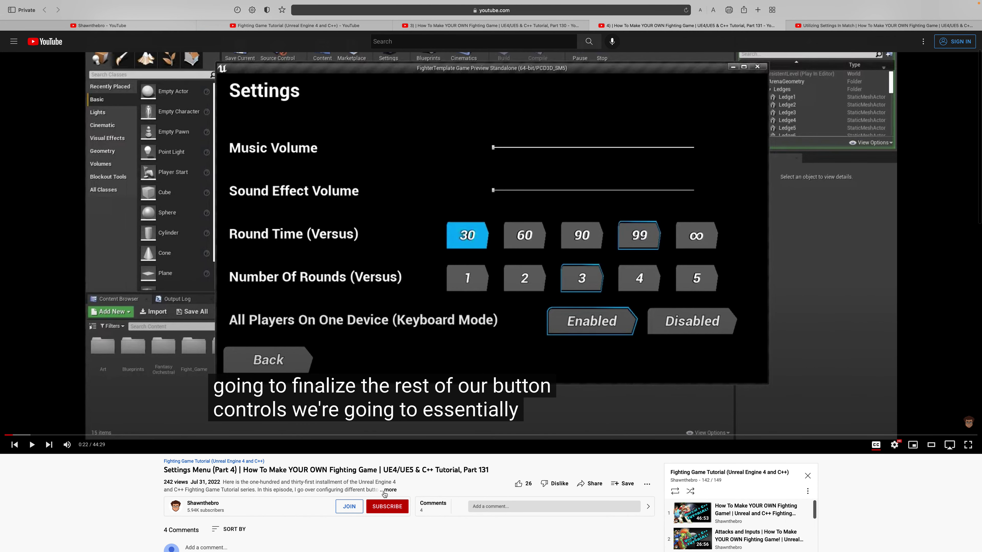
pyautogui.click(389, 500)
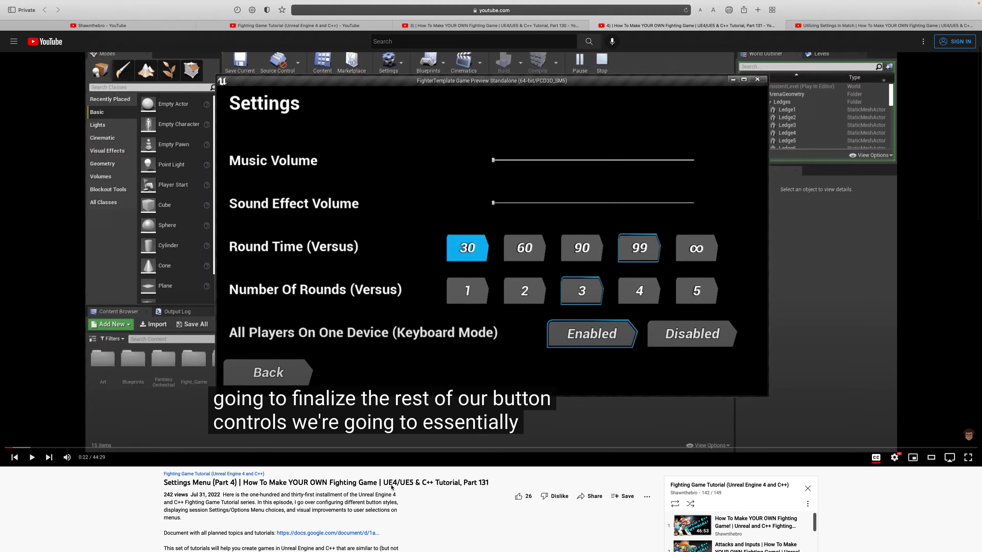
pyautogui.scroll(1, 390, 488)
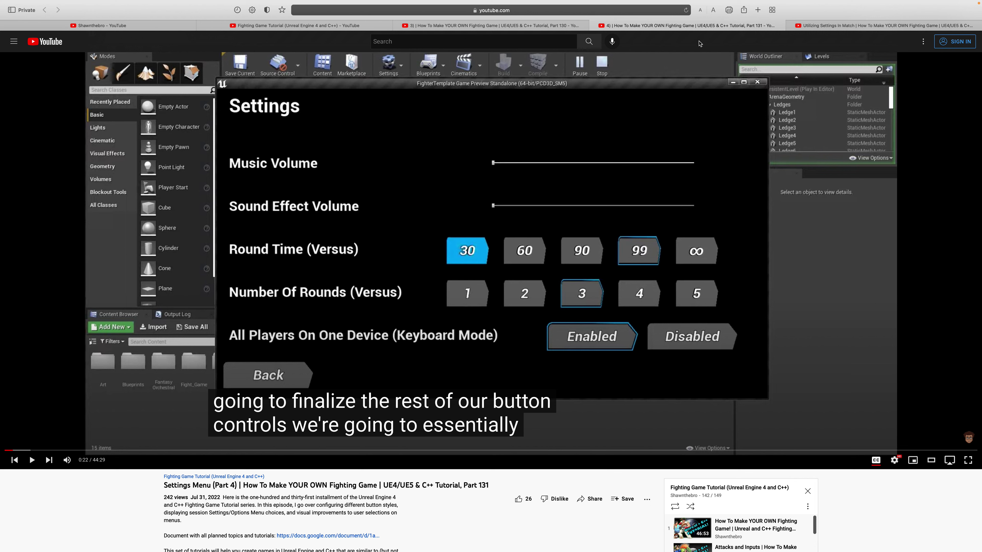
# Step: Show the Utilizing Settings In Match video, Part 132, and read through its full description
pyautogui.click(818, 29)
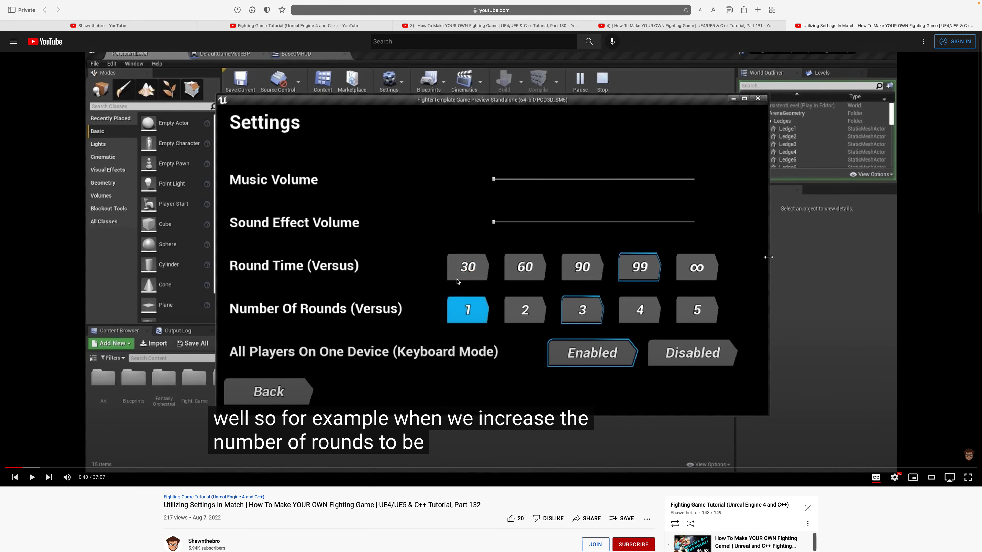
pyautogui.scroll(-4, 457, 281)
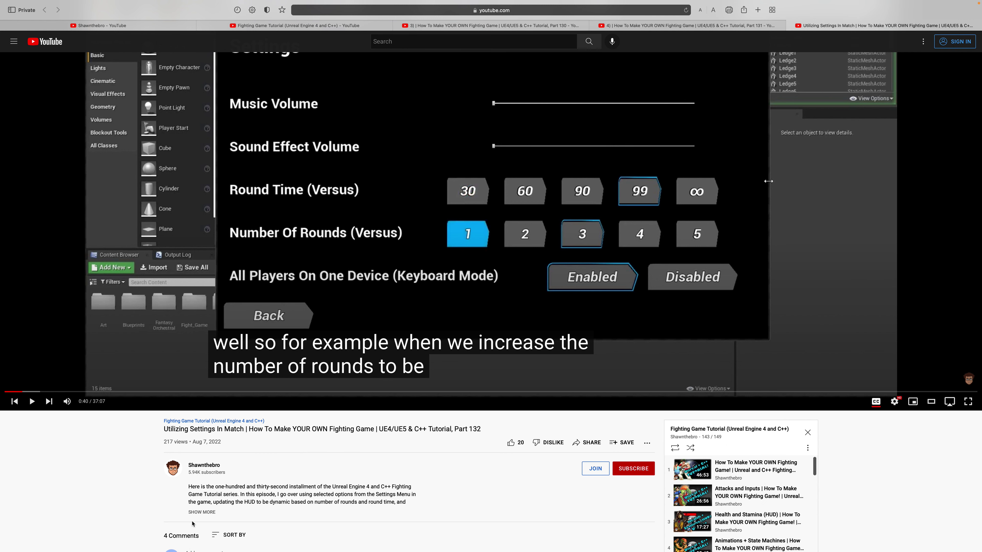
pyautogui.click(199, 513)
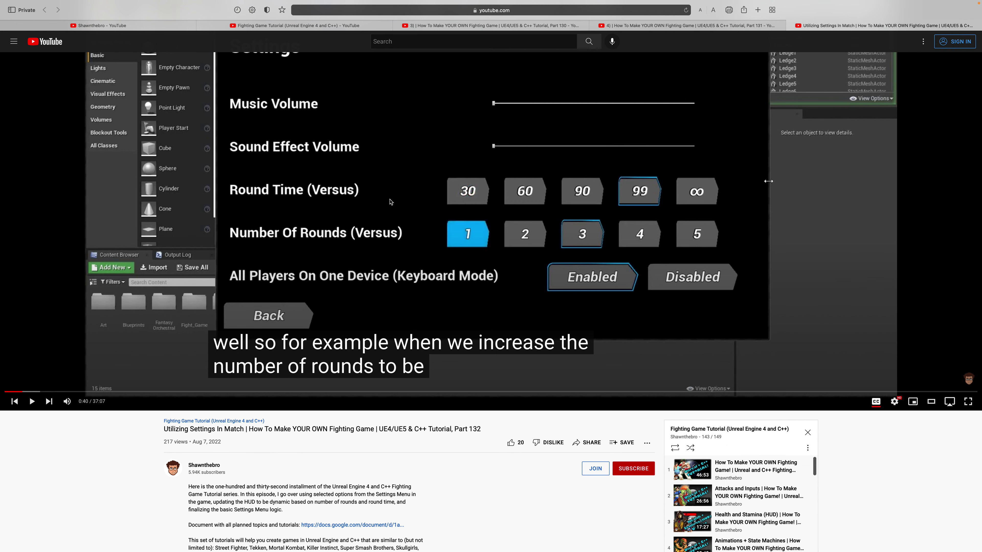
pyautogui.scroll(2, 277, 510)
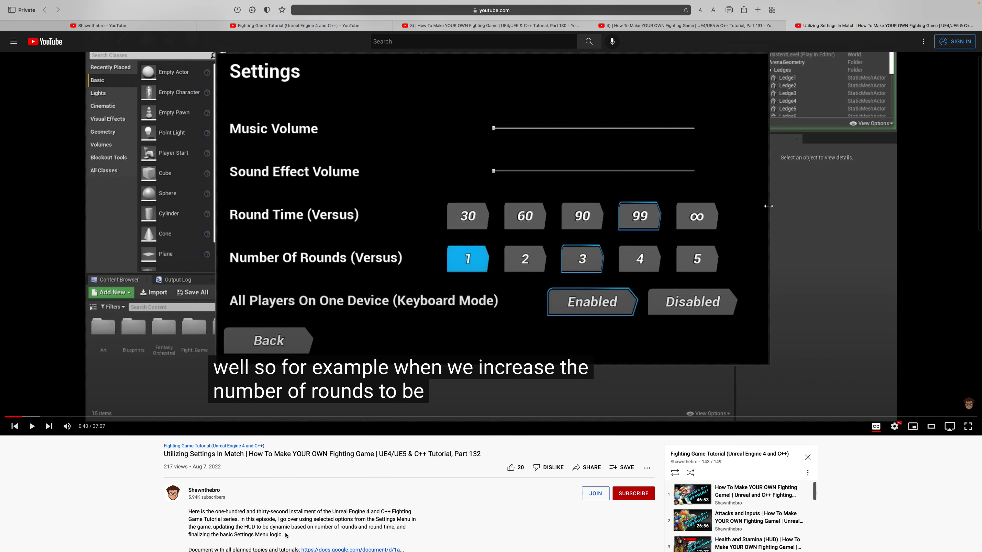
pyautogui.moveTo(284, 536); pyautogui.dragTo(186, 514)
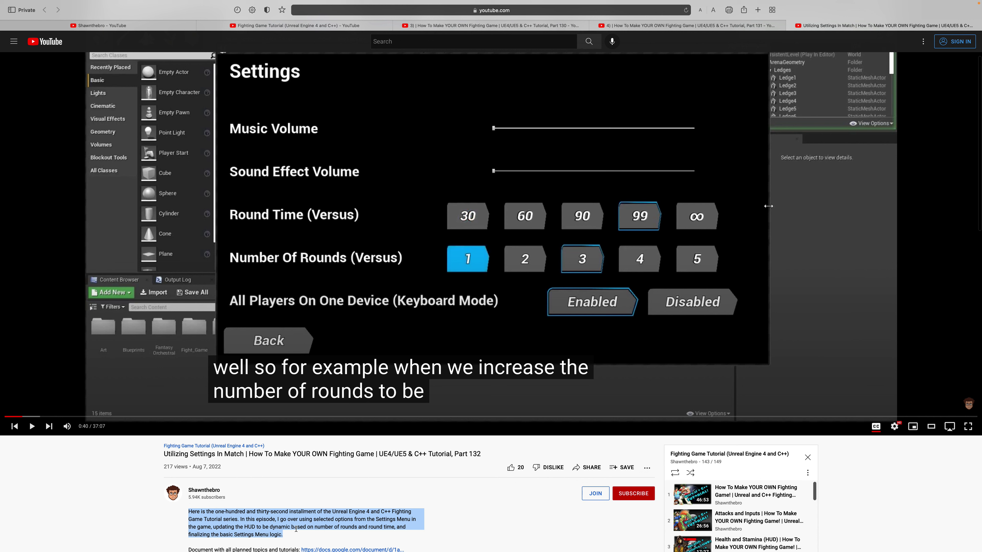
pyautogui.click(290, 535)
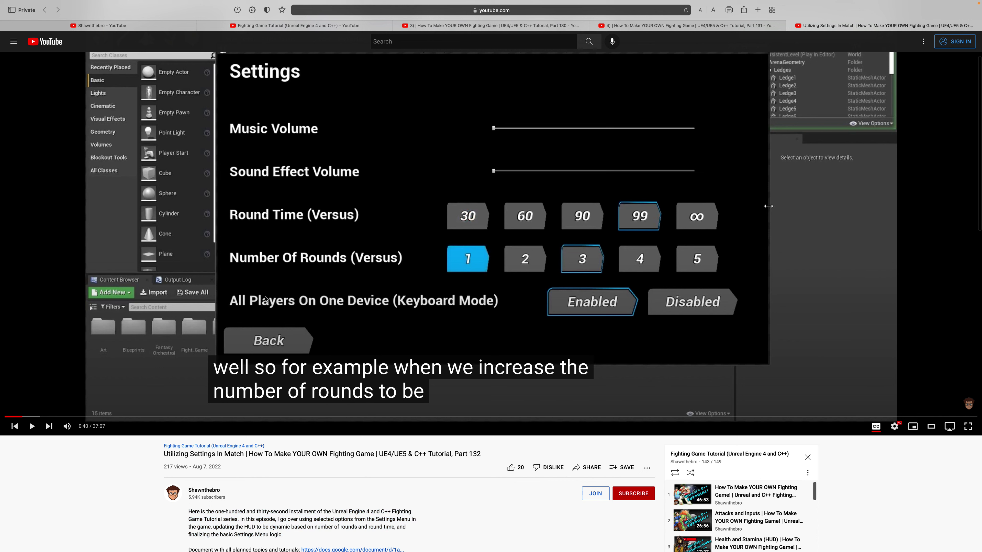
pyautogui.moveTo(282, 534); pyautogui.dragTo(188, 511)
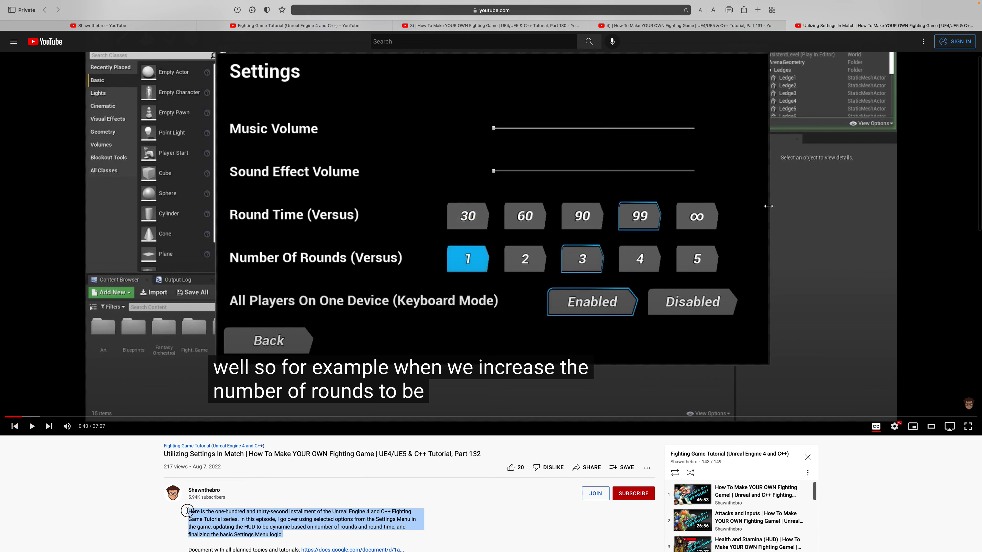
pyautogui.click(319, 175)
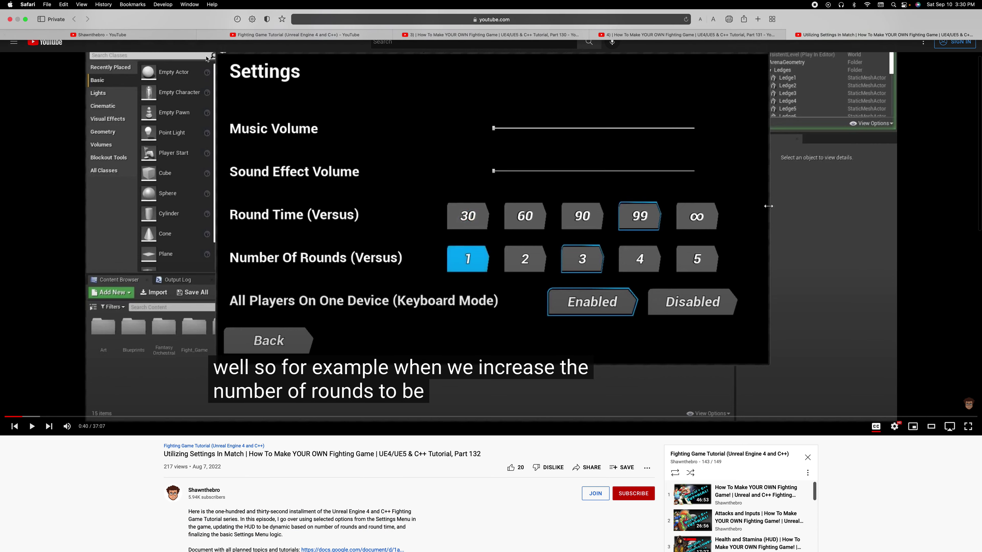
# Step: Switch back to Unreal Editor and inspect the All Players on One Device label and its Enabled value text in the GameplayScreen widget
pyautogui.hotkey('ctrl', 'Up')
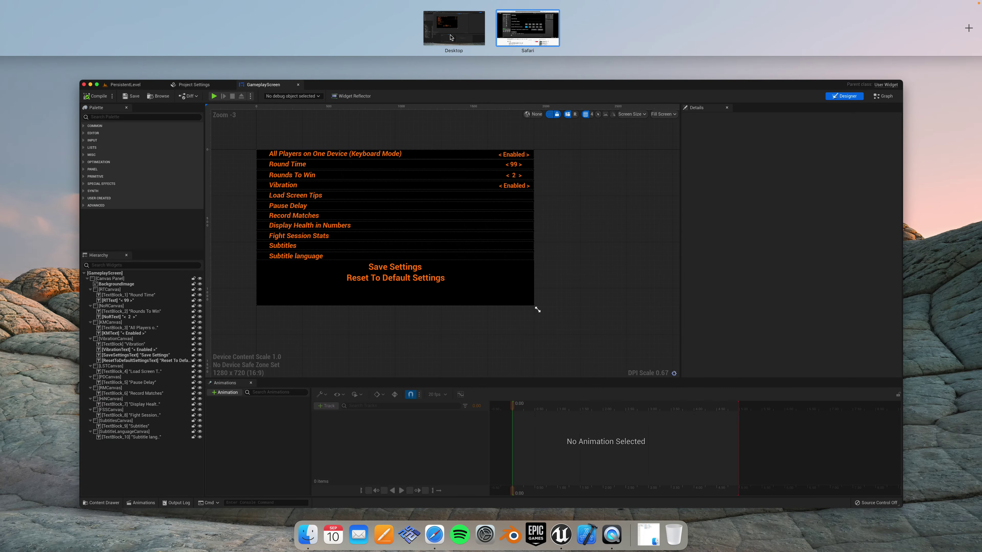
pyautogui.click(460, 251)
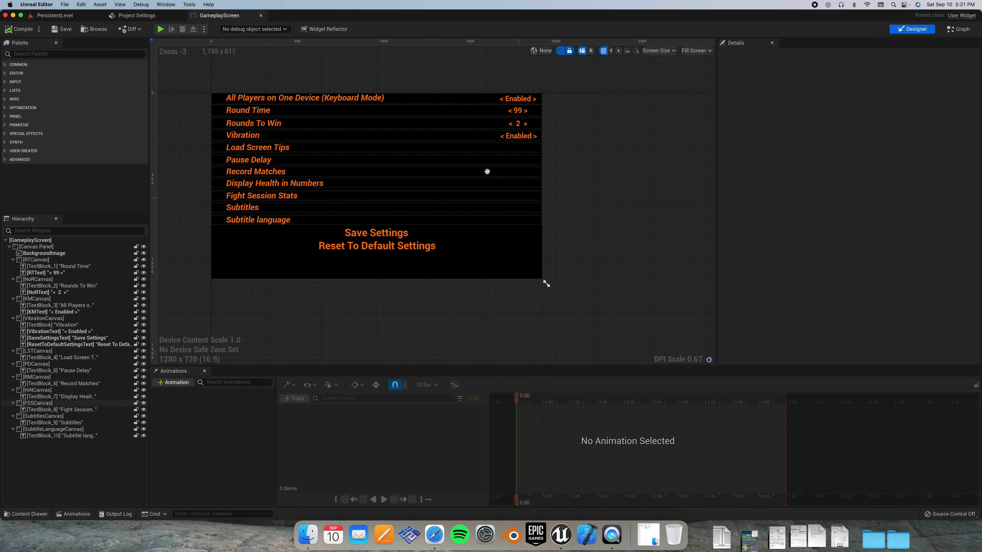
pyautogui.moveTo(486, 170); pyautogui.dragTo(540, 173, button='right')
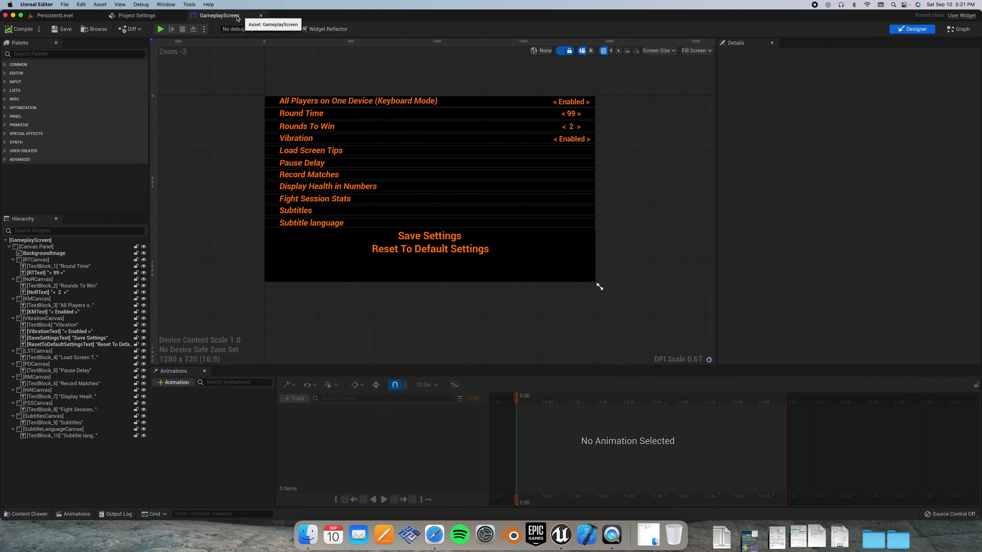
pyautogui.click(399, 100)
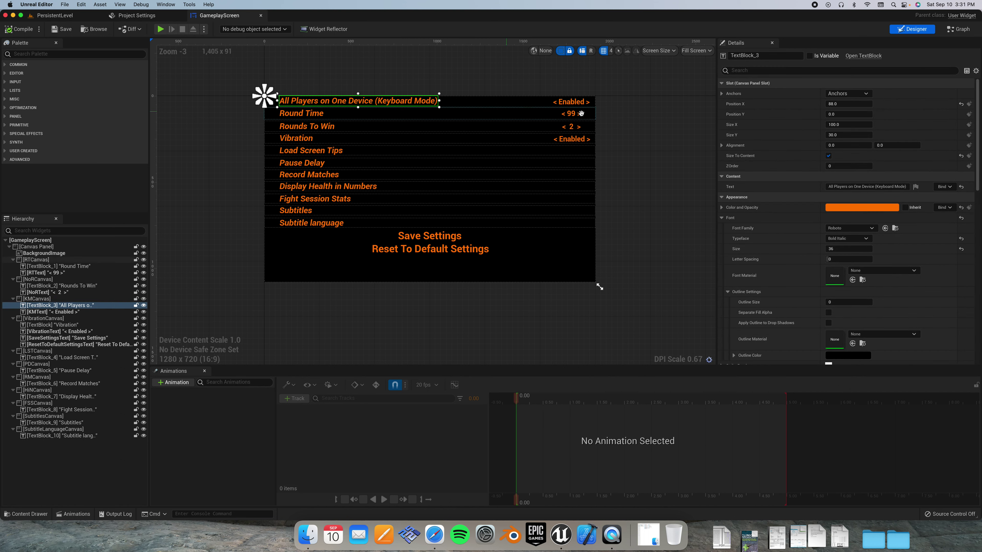
pyautogui.click(571, 101)
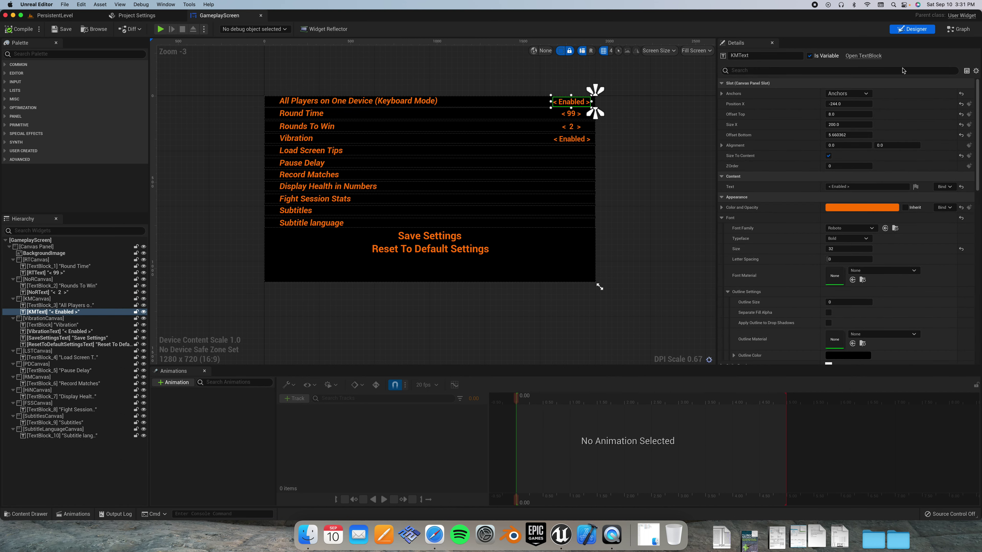
# Step: Switch the GameplayScreen widget to its blueprint logic and open the EventGraph
pyautogui.click(946, 30)
pyautogui.moveTo(428, 222); pyautogui.dragTo(514, 219, button='right')
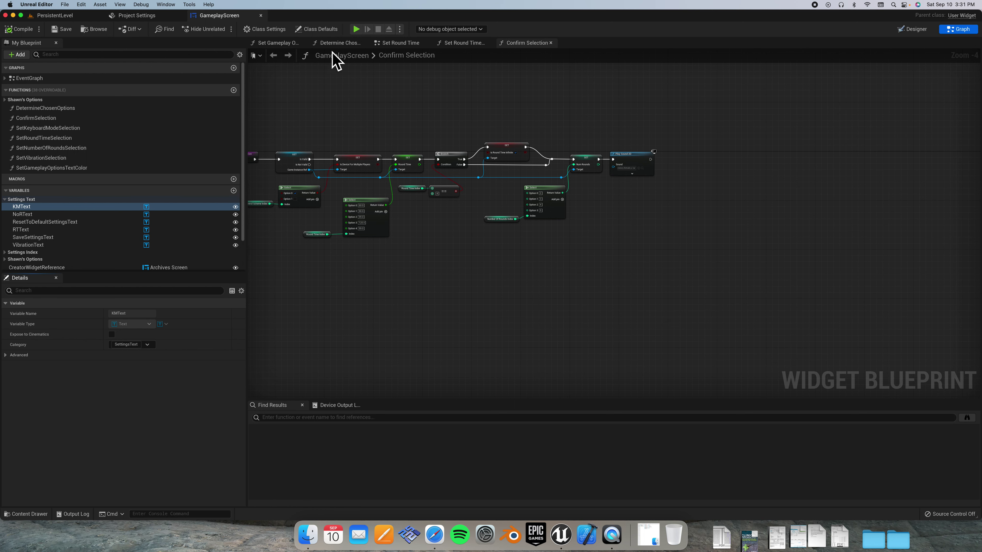
pyautogui.doubleClick(80, 79)
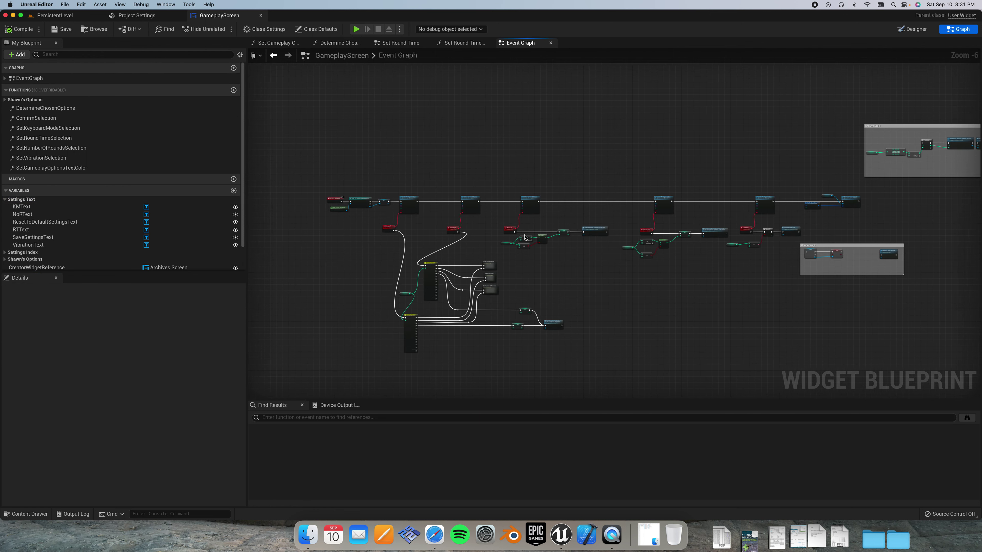
# Step: Examine the option-switching logic for MenuLeft and MenuRight and open the SetKeyboardMode collapsed graph
pyautogui.scroll(3, 493, 268)
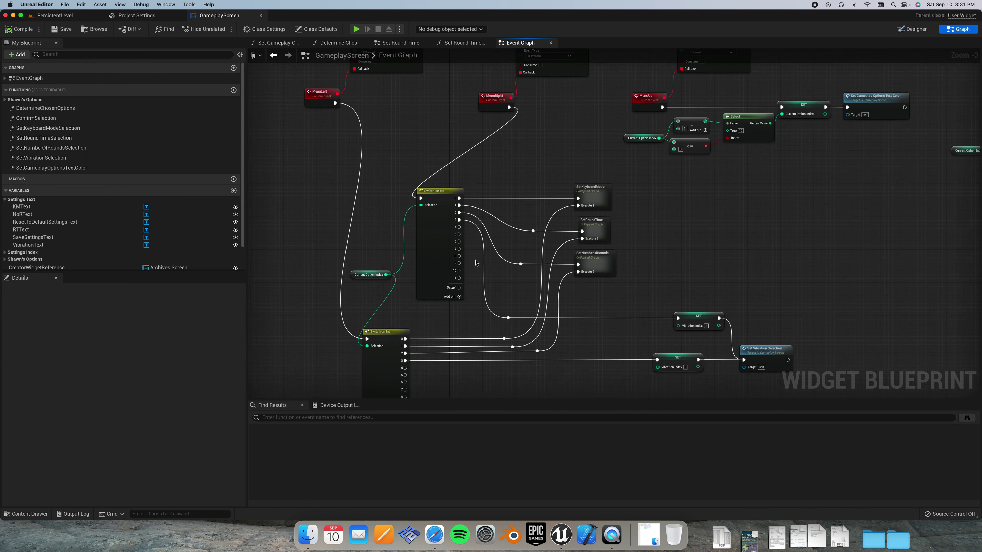
pyautogui.moveTo(494, 268); pyautogui.dragTo(509, 256, button='right')
pyautogui.moveTo(606, 143); pyautogui.dragTo(616, 233, button='right')
pyautogui.doubleClick(616, 233)
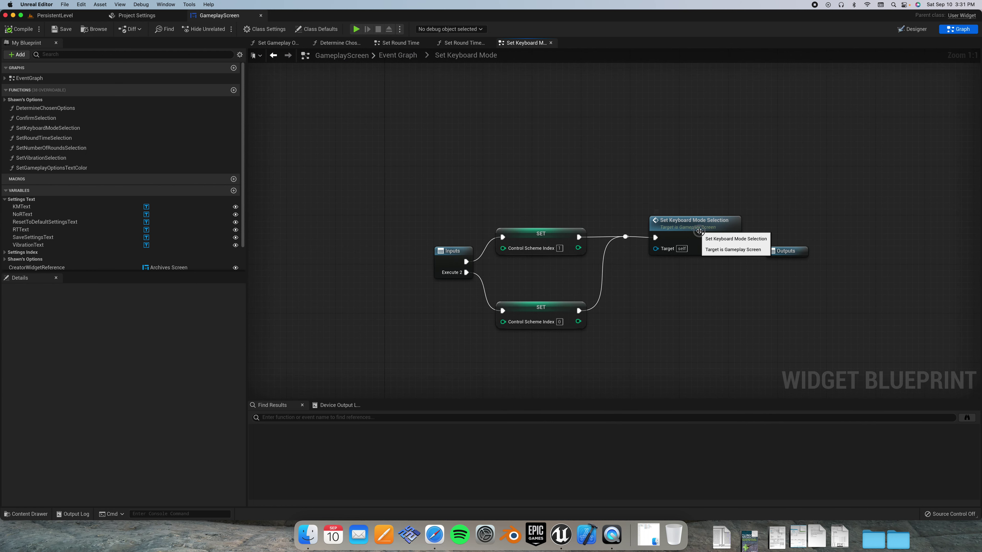
# Step: Open the Set Keyboard Mode Selection function to examine how it sets KMText, and return to the Set Keyboard Mode graph
pyautogui.doubleClick(699, 231)
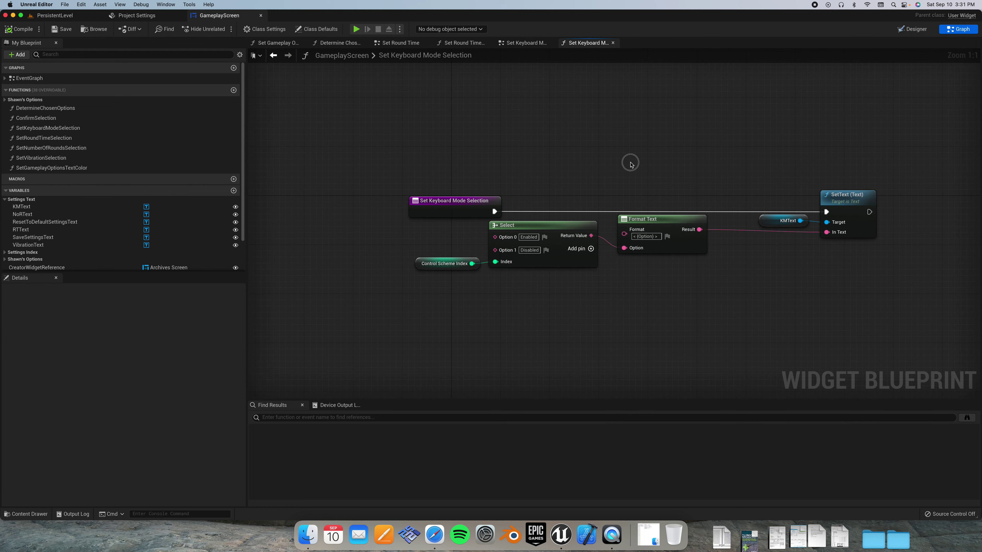
pyautogui.click(382, 61)
pyautogui.click(537, 45)
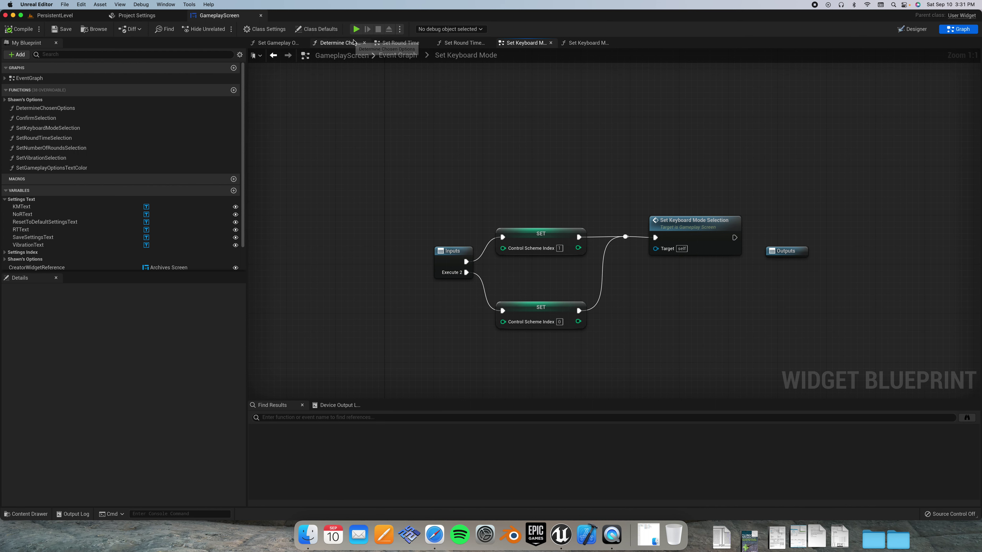
pyautogui.click(460, 42)
pyautogui.click(502, 43)
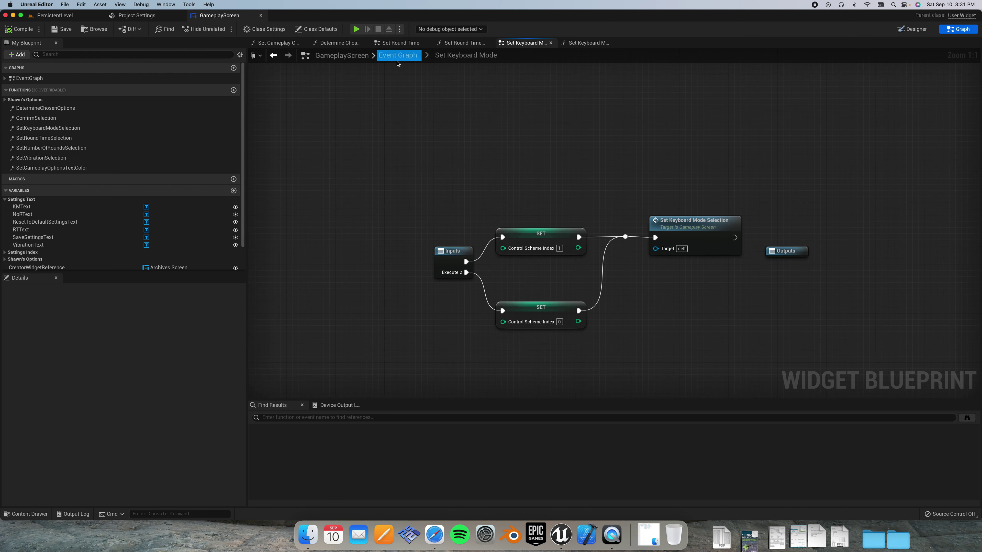
# Step: Return to the GameplayScreen Event Graph and examine the MenuLeft and MenuRight switches feeding the keyboard, round time, rounds and vibration logic
pyautogui.click(397, 55)
pyautogui.scroll(3, 486, 244)
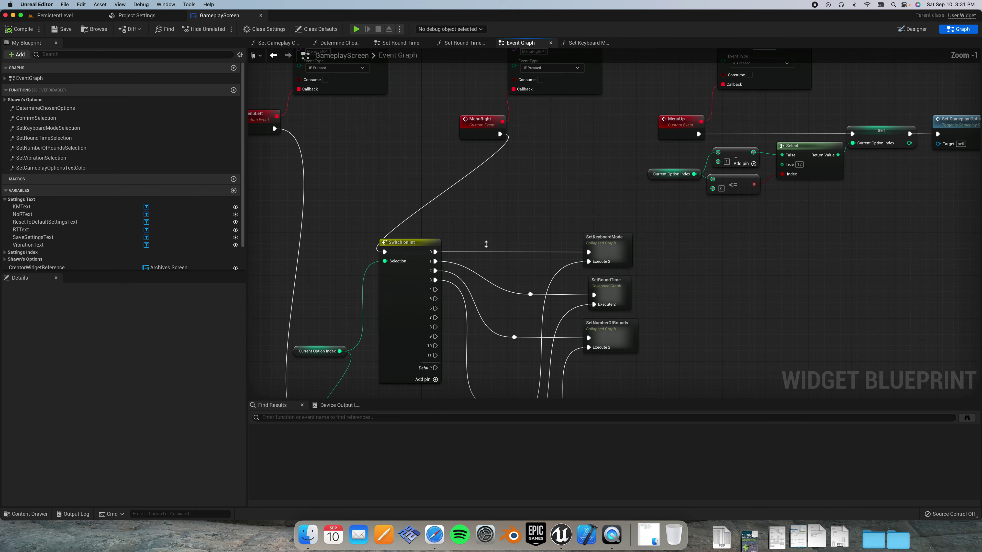
pyautogui.scroll(-1, 445, 260)
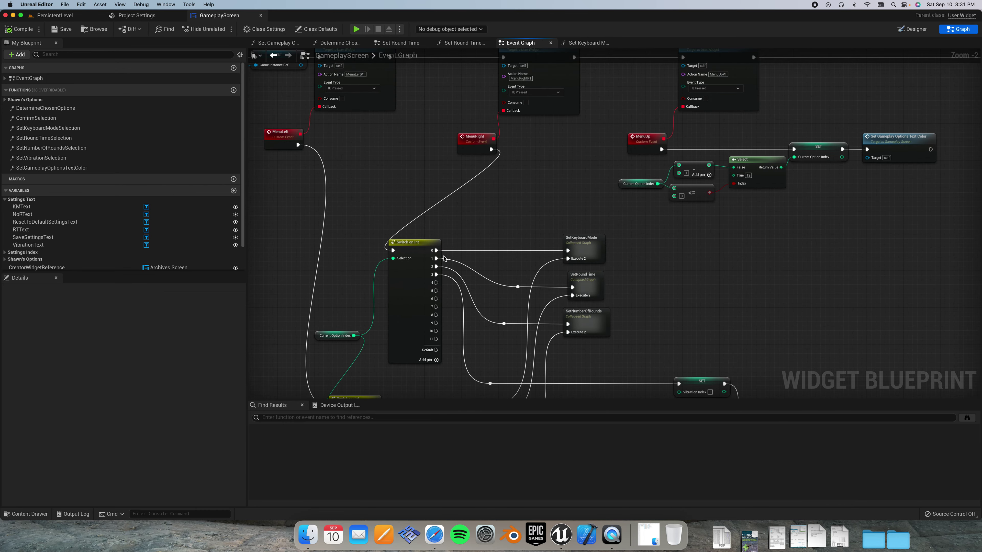
pyautogui.moveTo(581, 254); pyautogui.dragTo(599, 154, button='right')
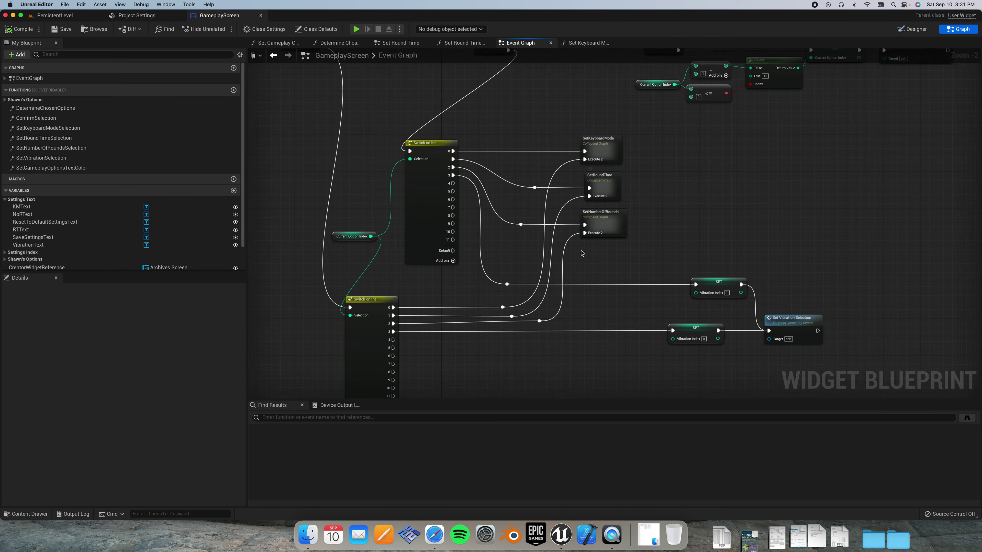
pyautogui.scroll(-2, 518, 248)
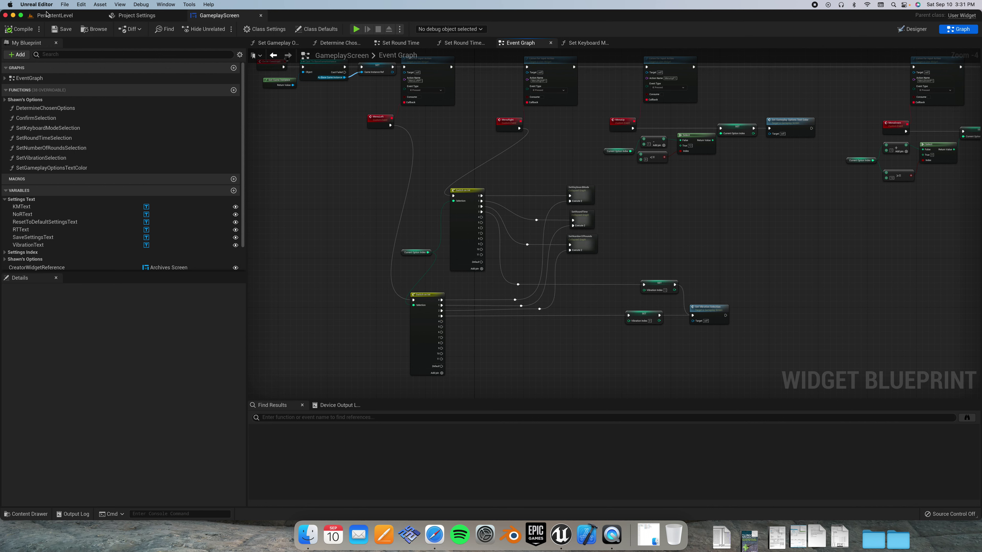
# Step: Play the level in the editor and open the General options screen from the game's Settings entry
pyautogui.click(913, 29)
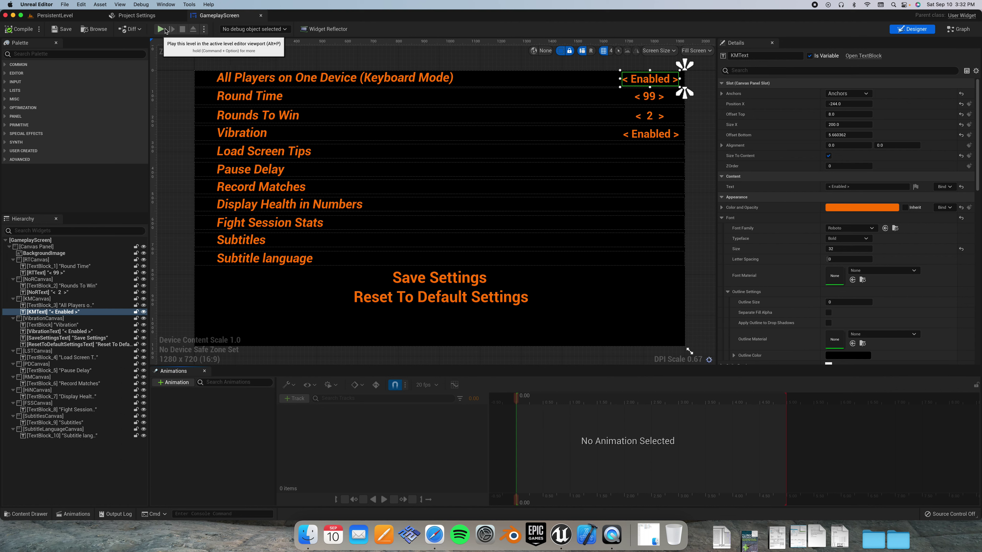
pyautogui.click(161, 30)
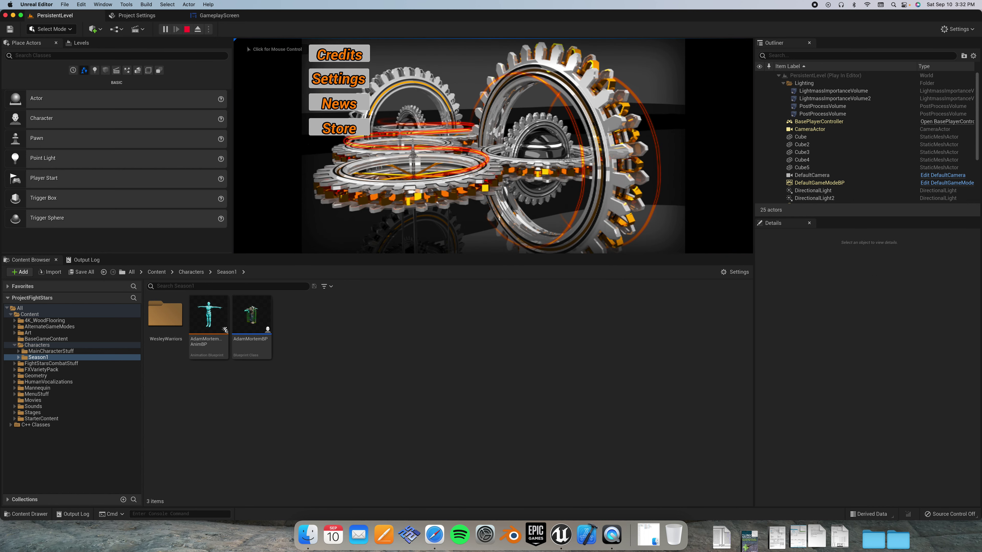
pyautogui.press('XF86AudioRaiseVolume')
pyautogui.press('Return')
pyautogui.press('Right')
pyautogui.press('Right')
pyautogui.press('Right')
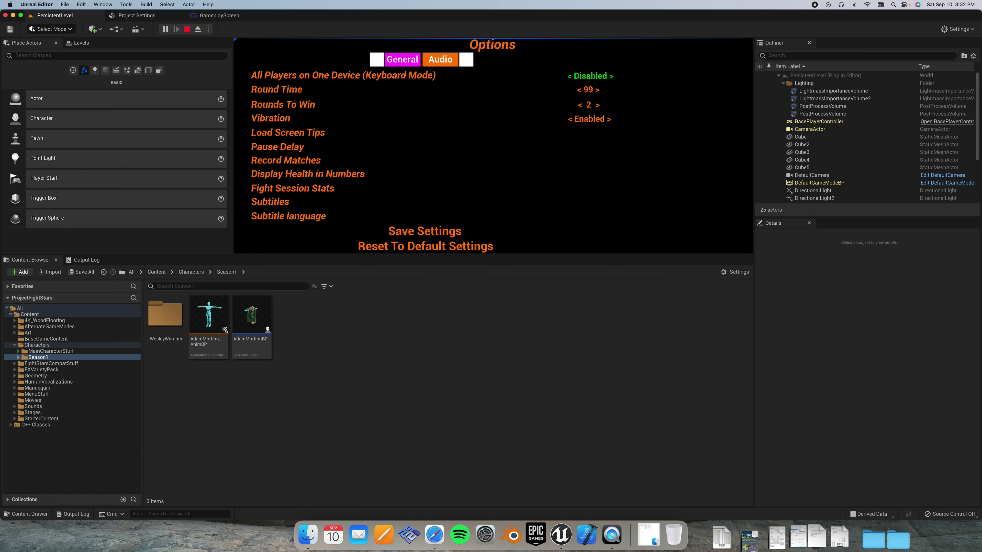
# Step: Try out the option values, leave All Players on One Device (Keyboard Mode) Enabled, and reopen the options to check the stored settings
pyautogui.press('Right')
pyautogui.press('Right')
pyautogui.press('Left')
pyautogui.press('Right')
pyautogui.press('Left')
pyautogui.press('Right')
pyautogui.press('Right')
pyautogui.press('Escape')
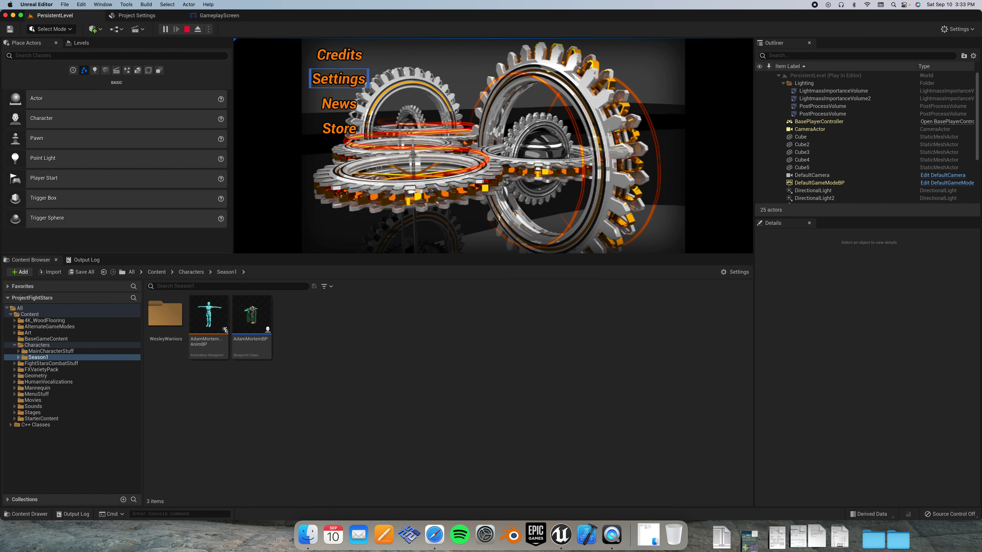
pyautogui.press('Return')
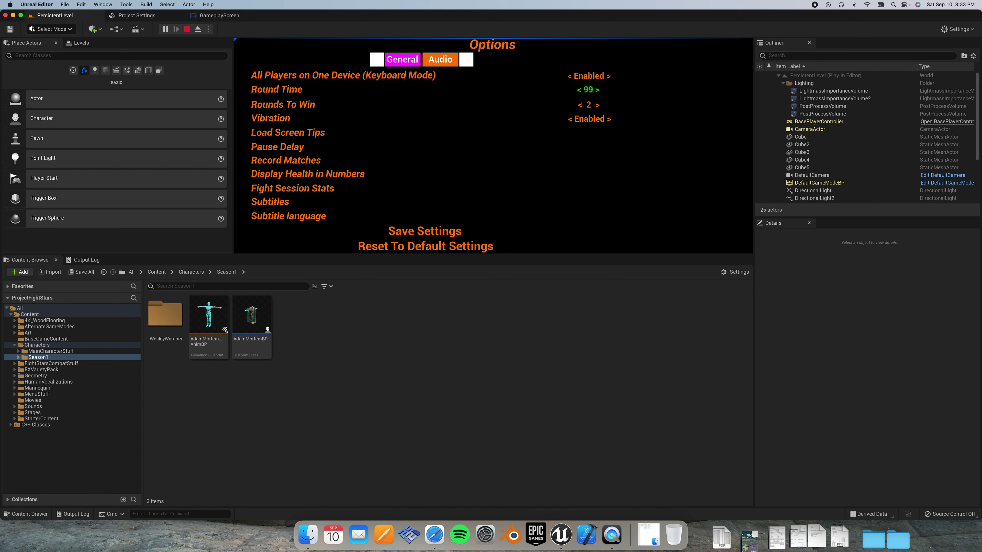
pyautogui.press('Escape')
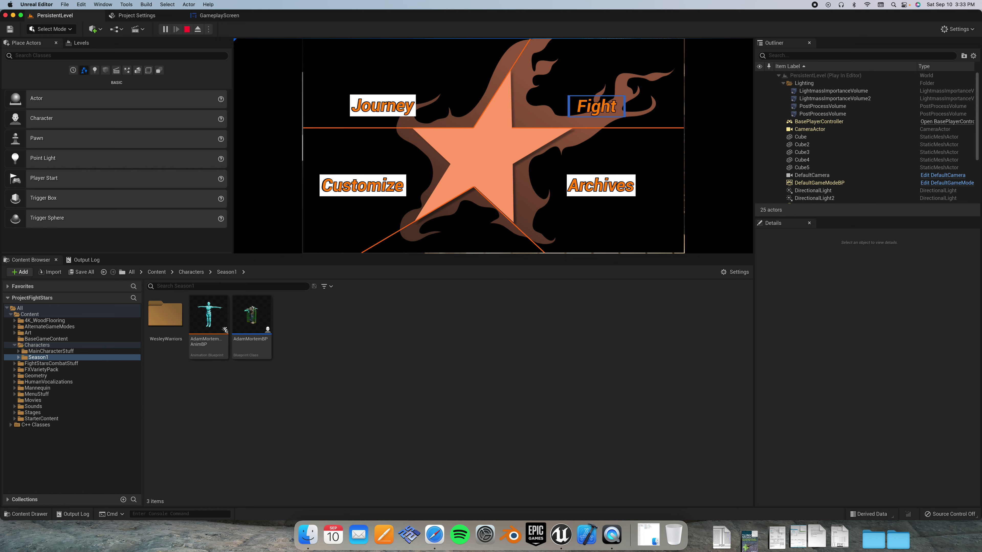
# Step: Enter the game's Fight menu and highlight the Learn entry
pyautogui.press('Return')
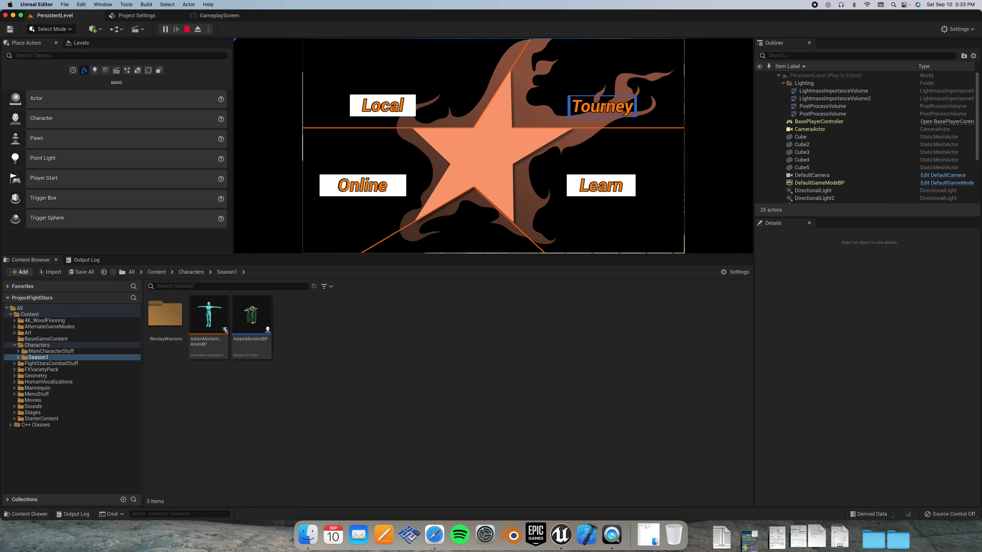
pyautogui.press('Left')
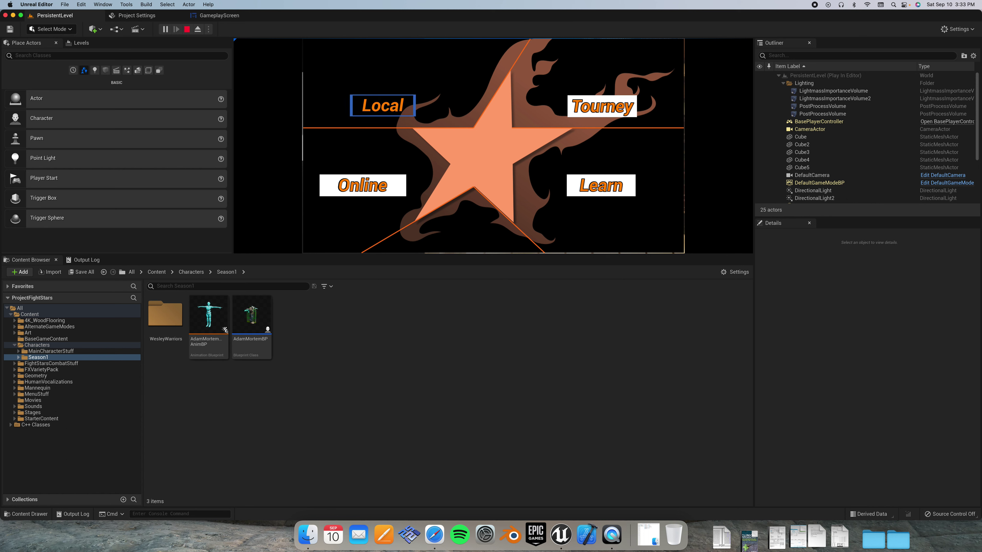
pyautogui.press('Down')
pyautogui.press('Right')
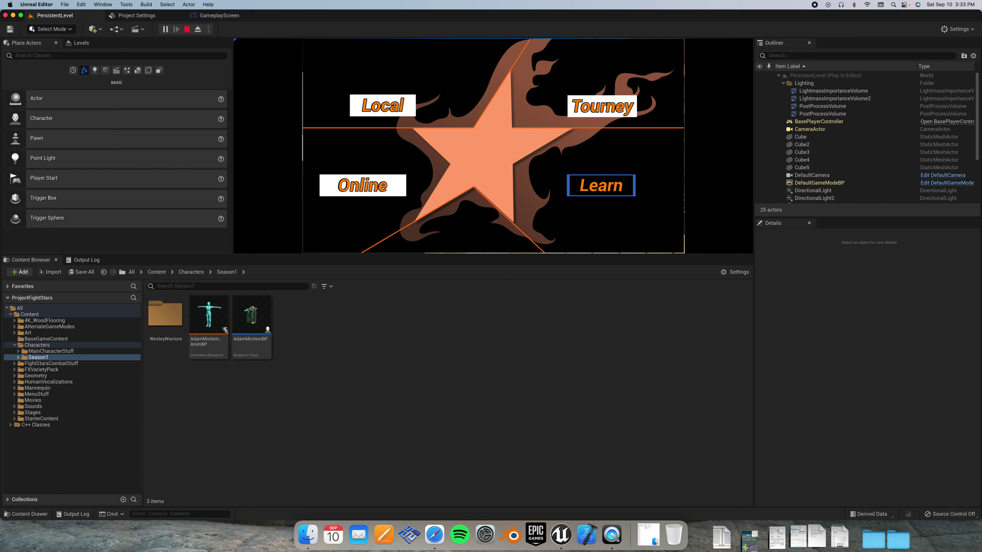
# Step: Browse to the MenuStuff/BaseGMUI content folder and open the BaseGMHUD widget blueprint
pyautogui.click(60, 364)
pyautogui.click(56, 376)
pyautogui.click(53, 395)
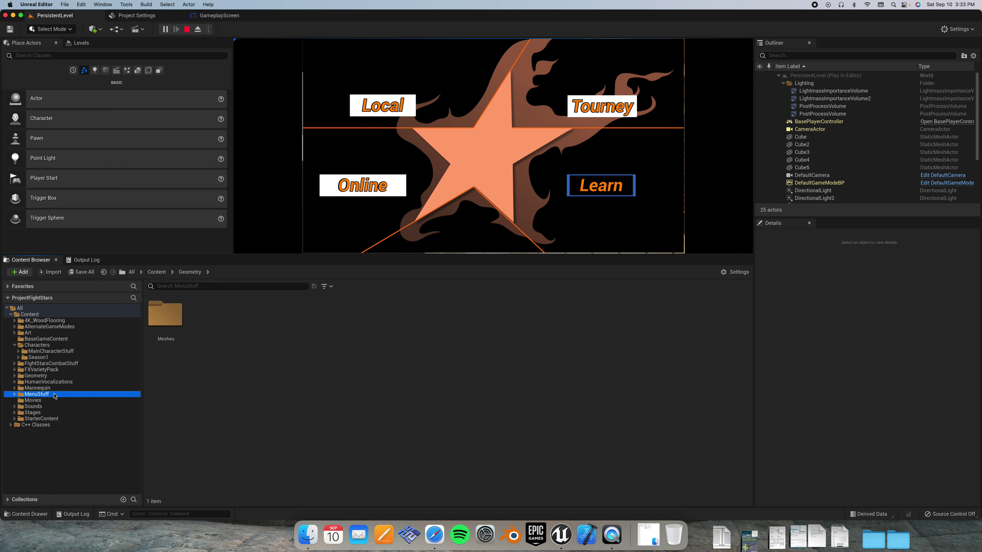
pyautogui.doubleClick(208, 314)
pyautogui.click(163, 328)
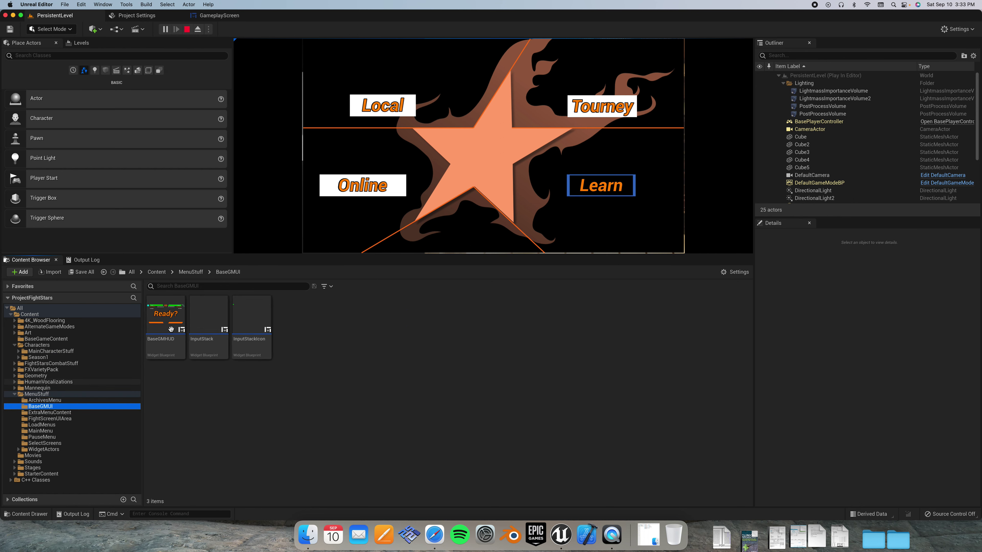
pyautogui.doubleClick(162, 327)
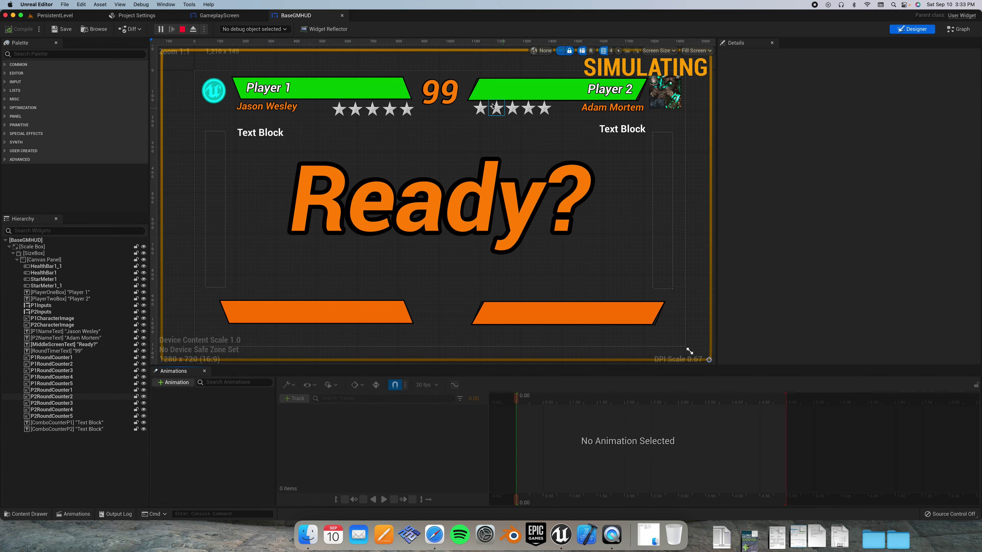
# Step: Inspect Player 2's round counter star images in the BaseGMHUD layout, from P2RoundCounter1 to P2RoundCounter5
pyautogui.click(485, 109)
pyautogui.click(497, 109)
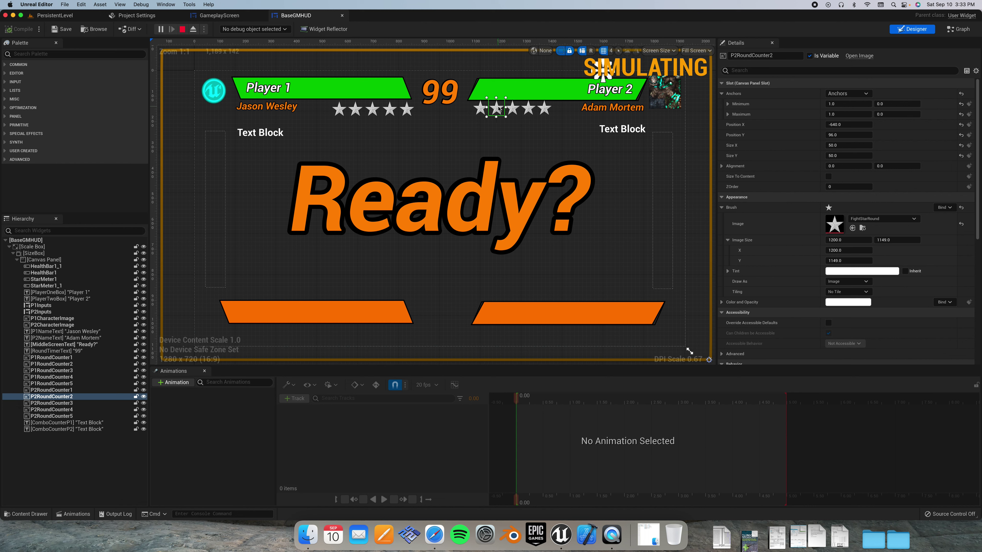
pyautogui.click(512, 109)
pyautogui.click(532, 110)
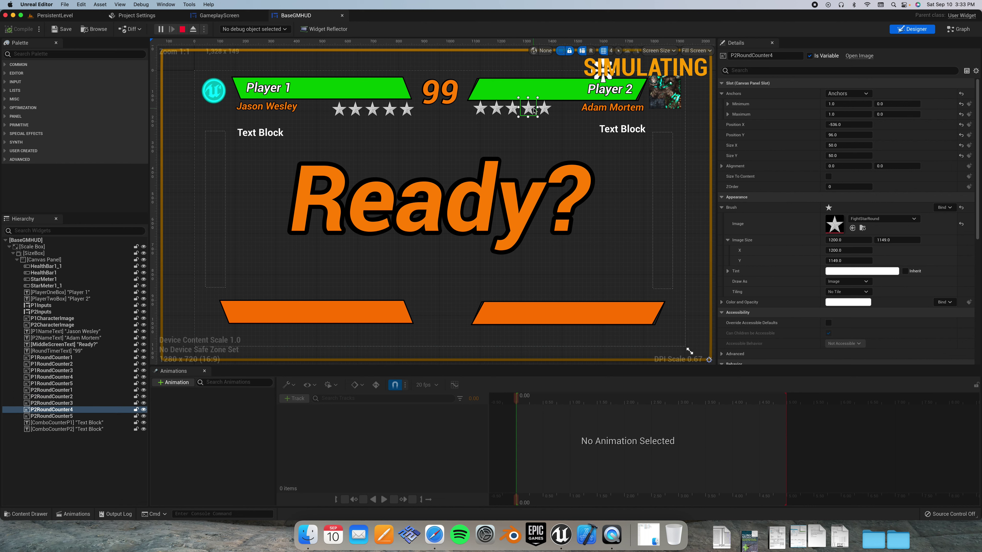
pyautogui.click(543, 109)
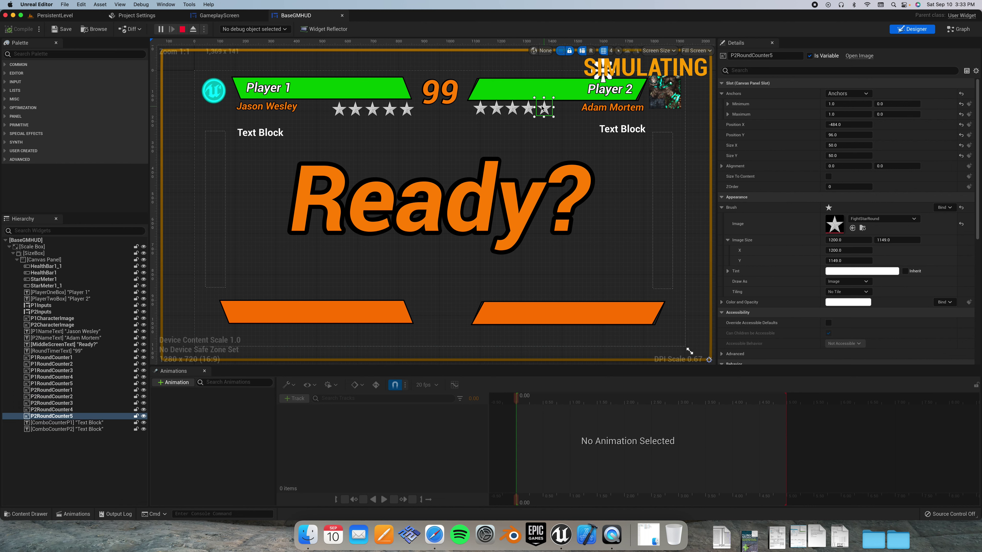
pyautogui.click(482, 108)
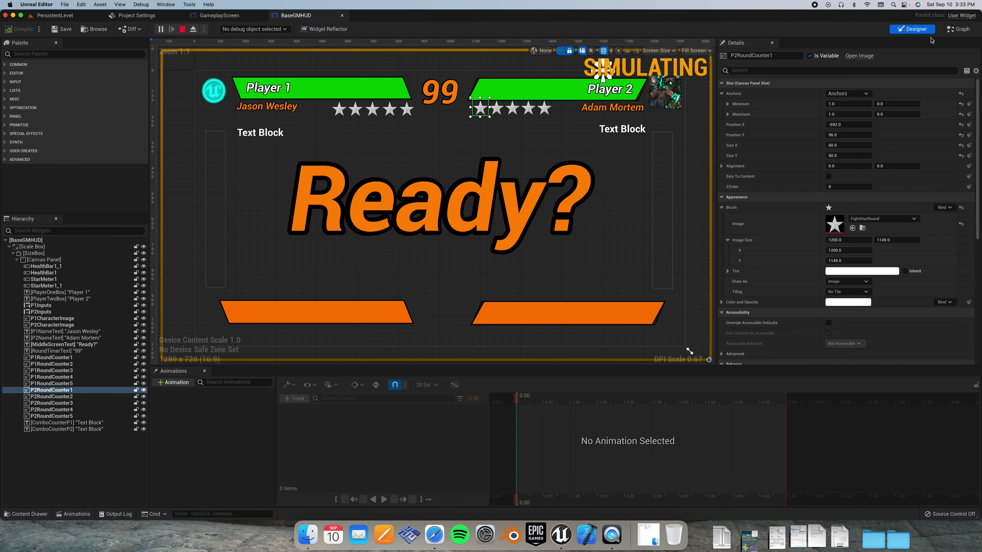
pyautogui.click(497, 111)
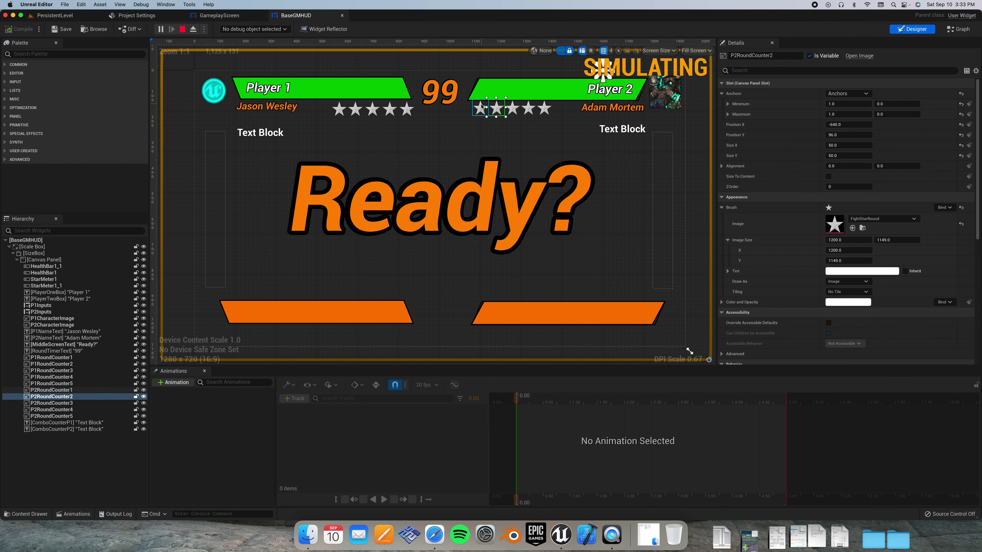
# Step: Examine BaseGMHUD's Update Round Circles function and Event Graph, and open Determine Number Of Round Circles to Display from Event Construct
pyautogui.click(959, 29)
pyautogui.click(525, 42)
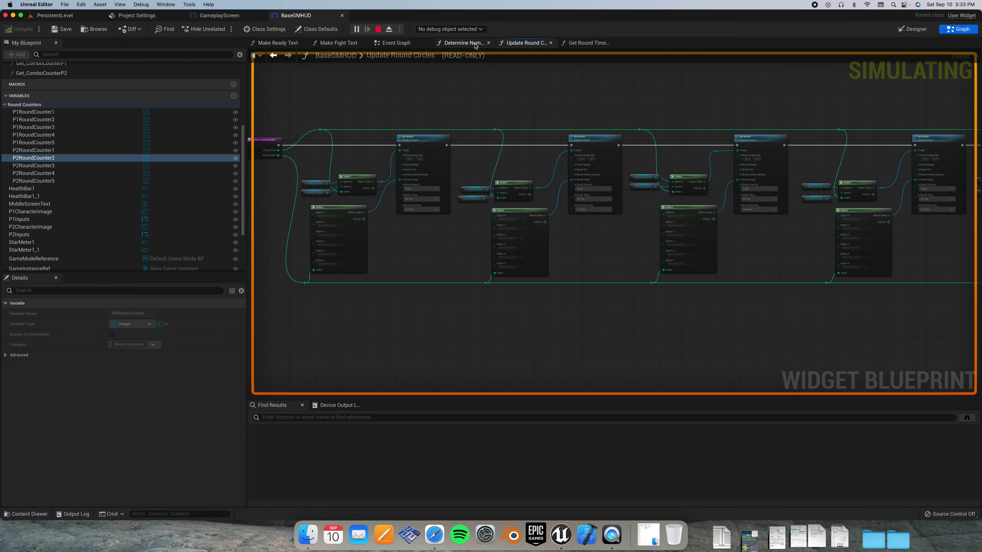
pyautogui.click(462, 42)
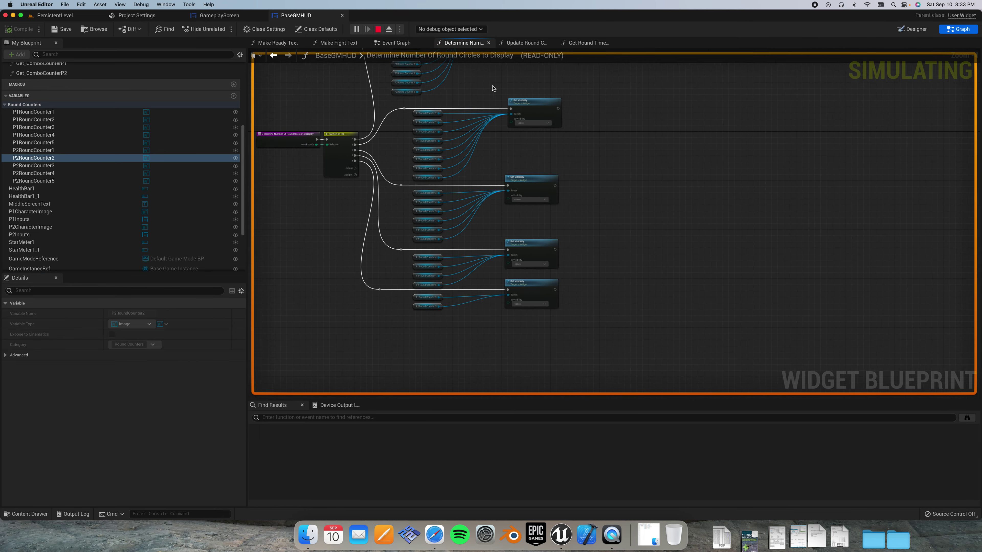
pyautogui.click(394, 43)
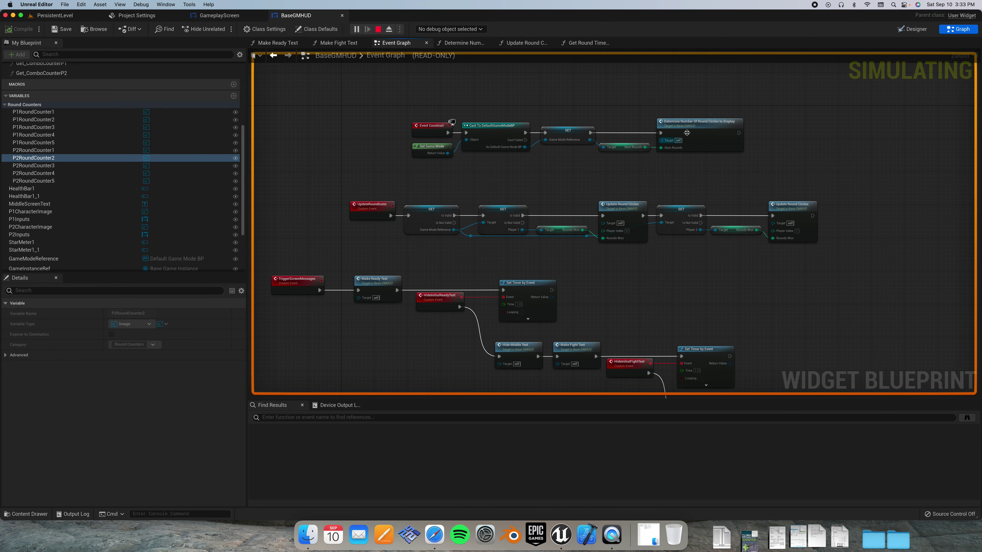
pyautogui.doubleClick(690, 134)
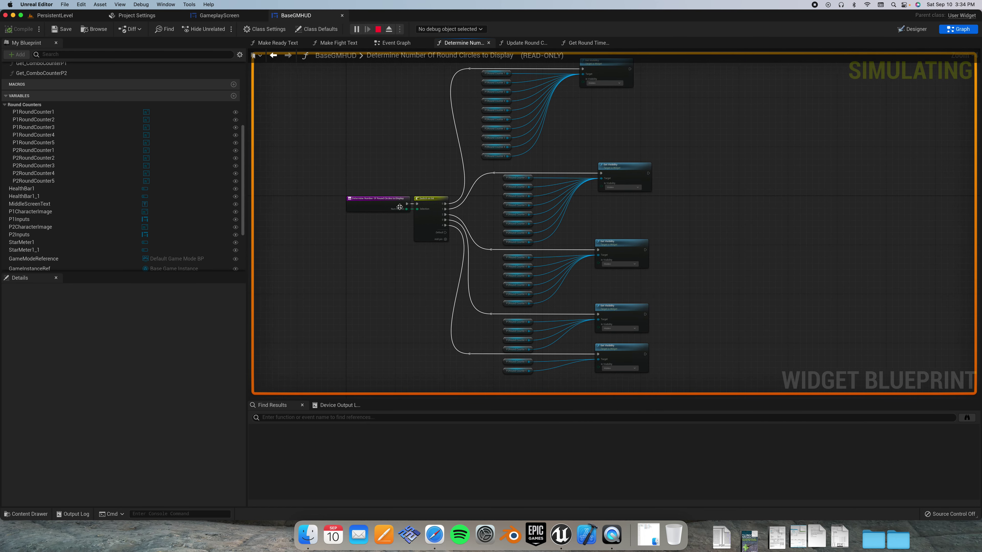
# Step: Return to PersistentLevel and run a match from the Learn menu to view the HUD, ending with play stopped and the Message Log closed
pyautogui.moveTo(55, 16); pyautogui.dragTo(299, 16)
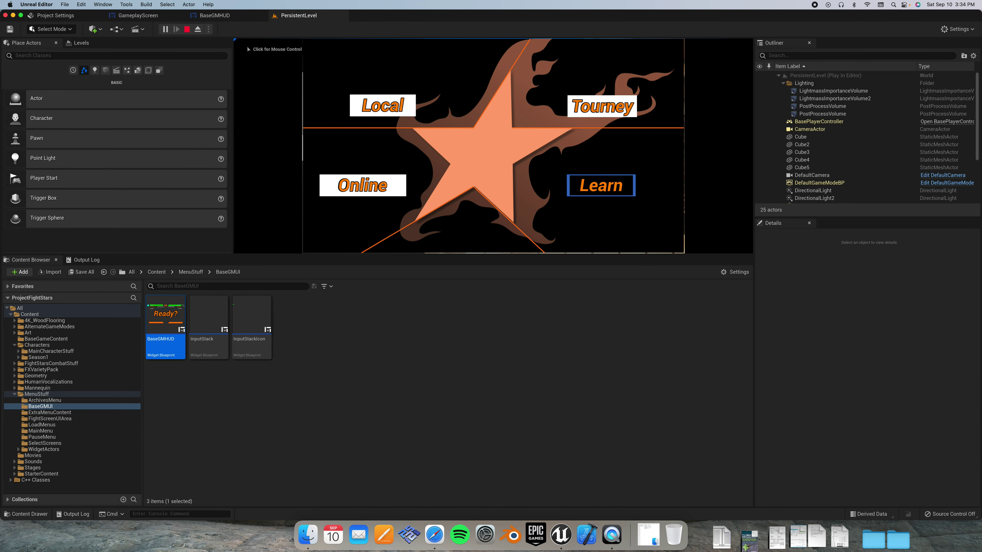
pyautogui.press('Return')
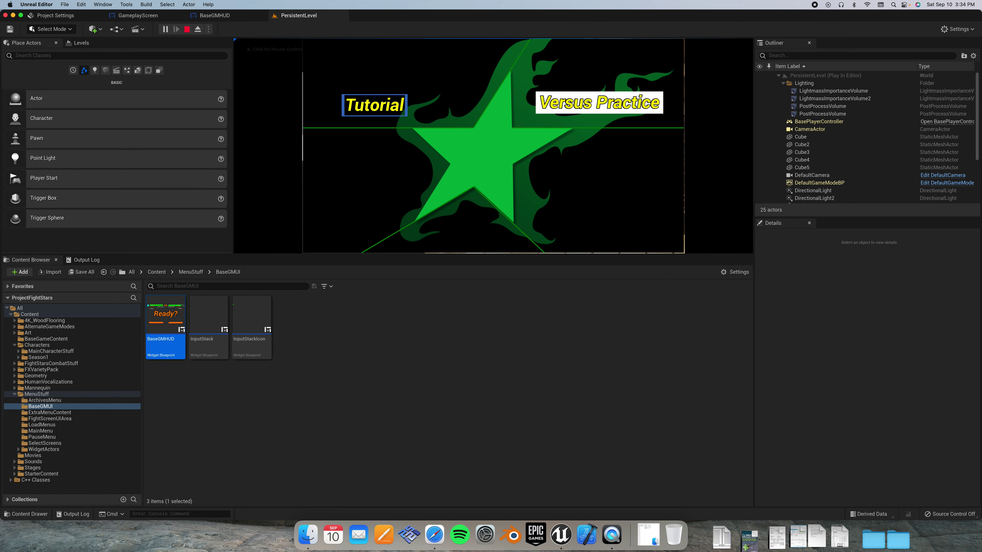
pyautogui.press('Return')
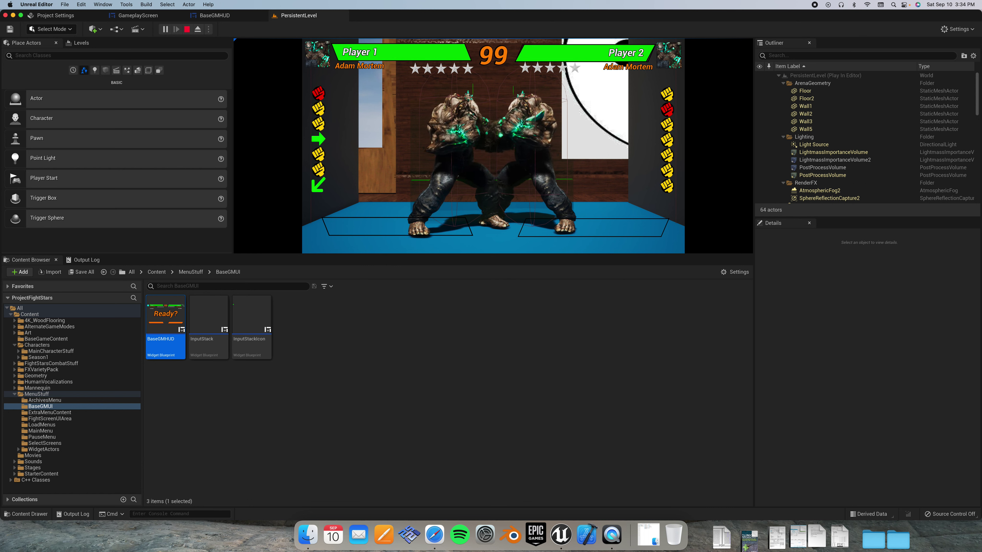
pyautogui.press('Escape')
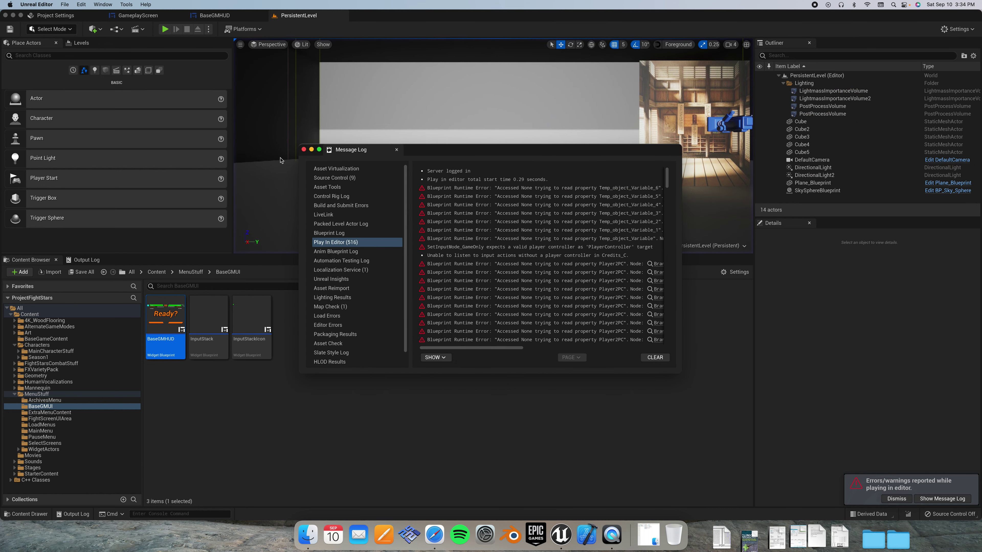
pyautogui.click(304, 149)
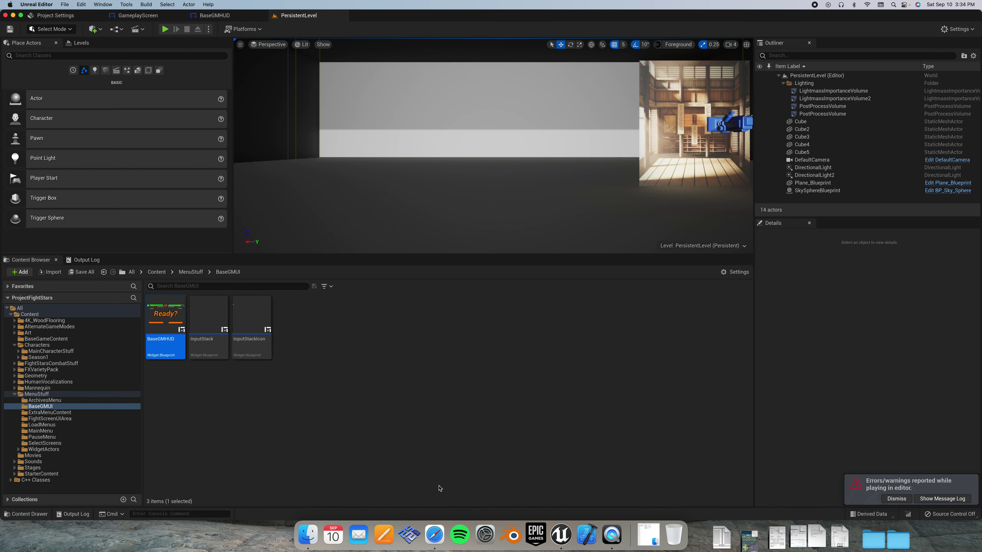
# Step: Switch to Safari and show the Fighting Game Tutorial (Unreal Engine 4 and C++) playlist
pyautogui.click(441, 543)
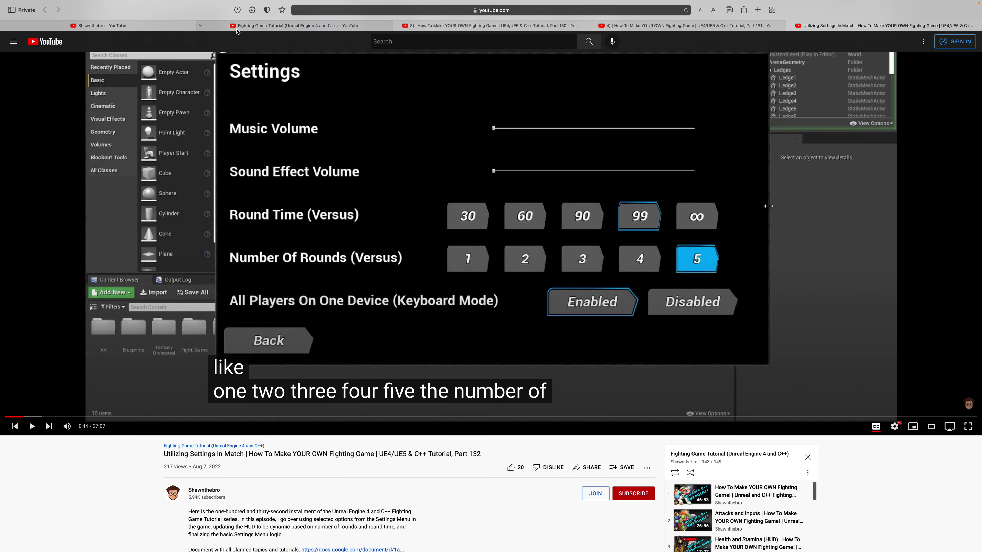
pyautogui.click(238, 28)
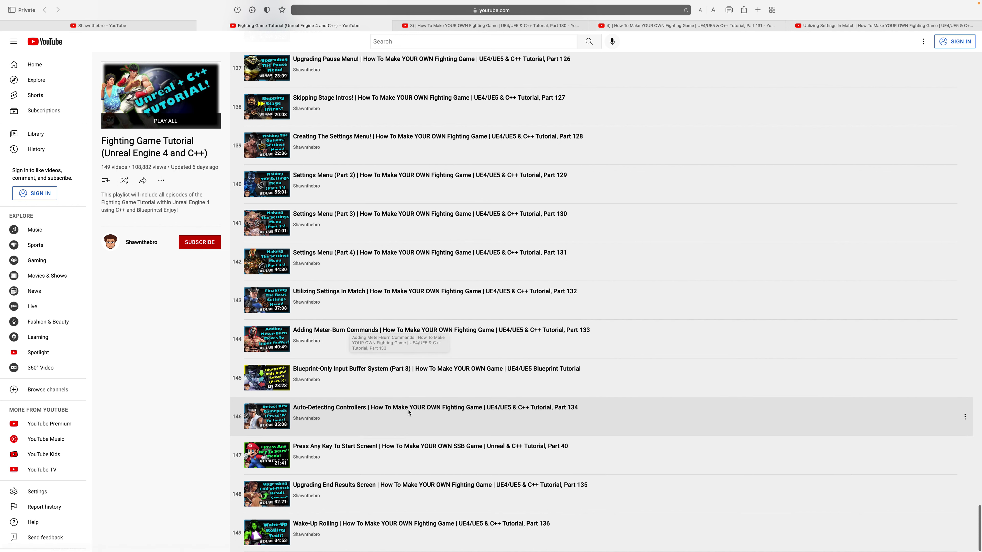
# Step: View the Shawnthebro channel's About information, and return to the channel's home page with its featured video paused
pyautogui.scroll(-1, 408, 412)
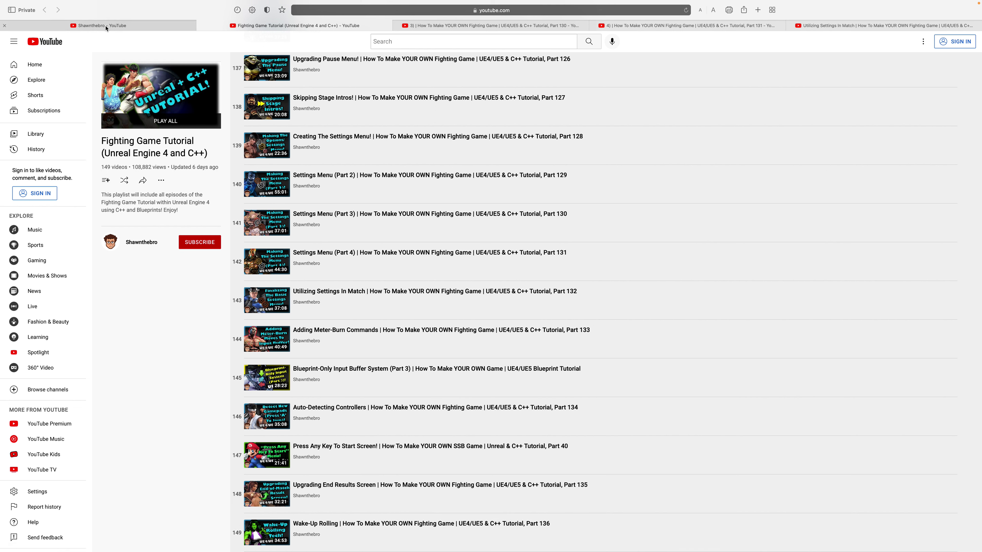
pyautogui.click(113, 27)
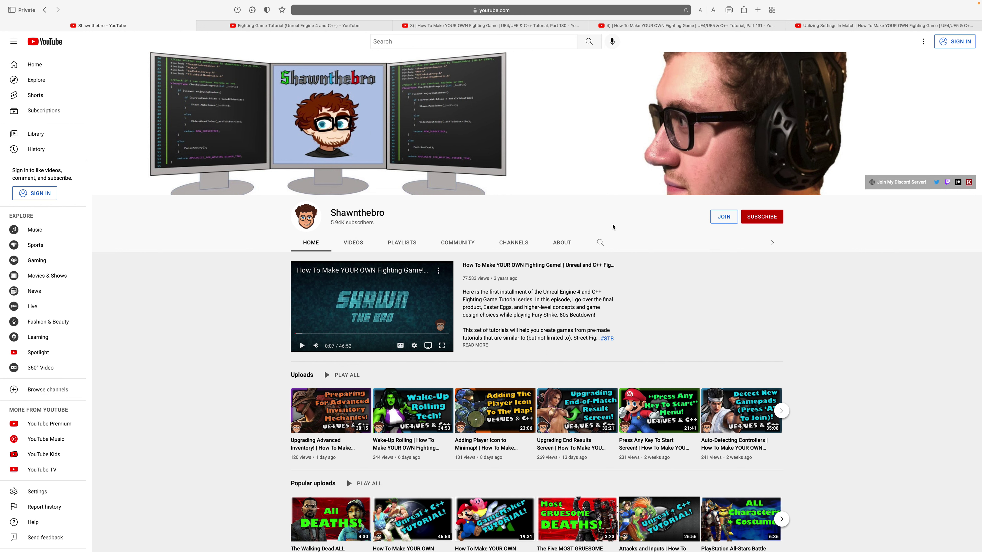
pyautogui.click(572, 246)
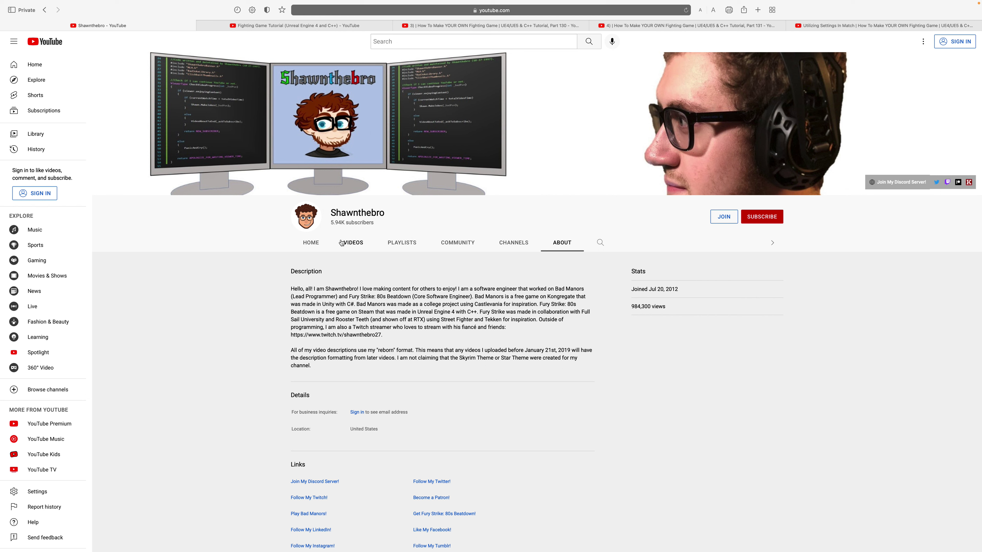
pyautogui.click(310, 240)
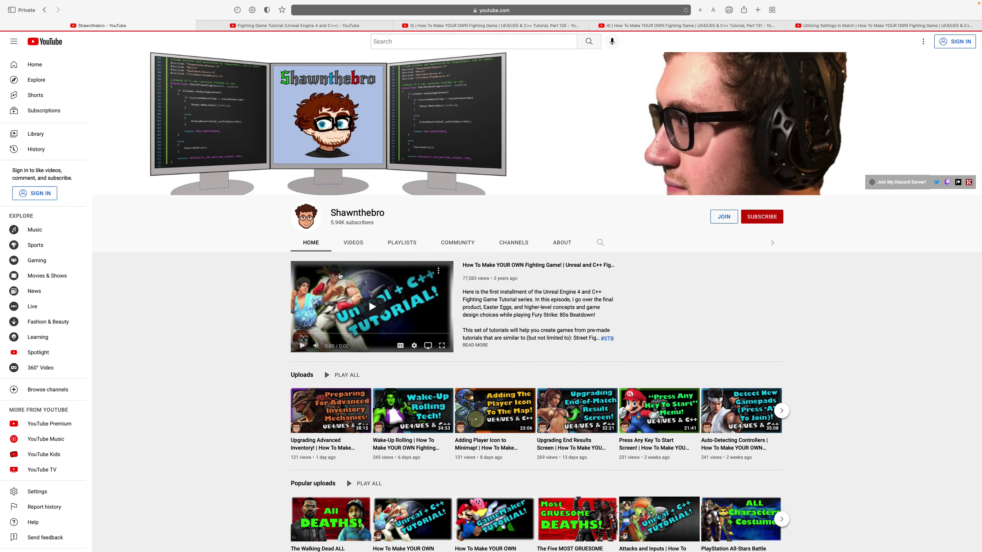
pyautogui.click(379, 286)
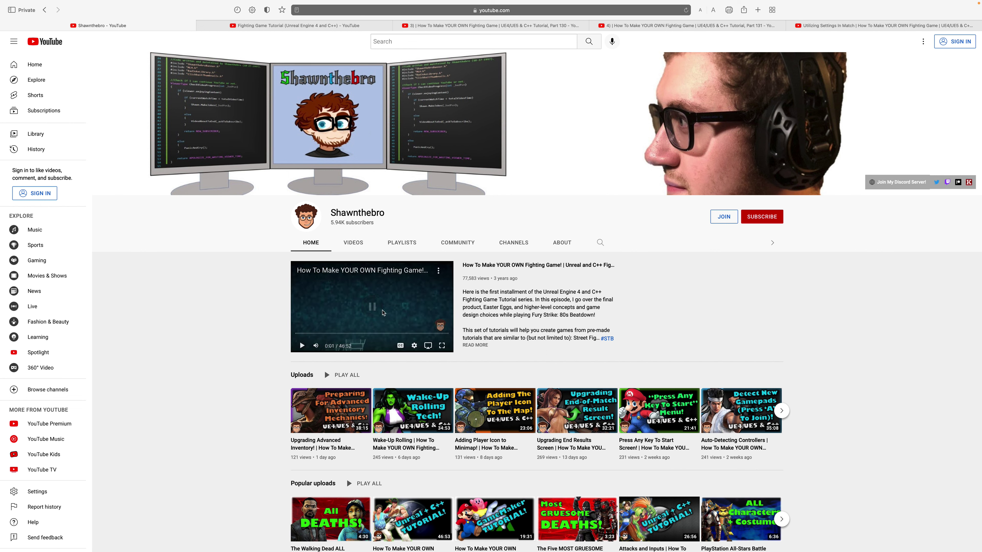
pyautogui.click(384, 310)
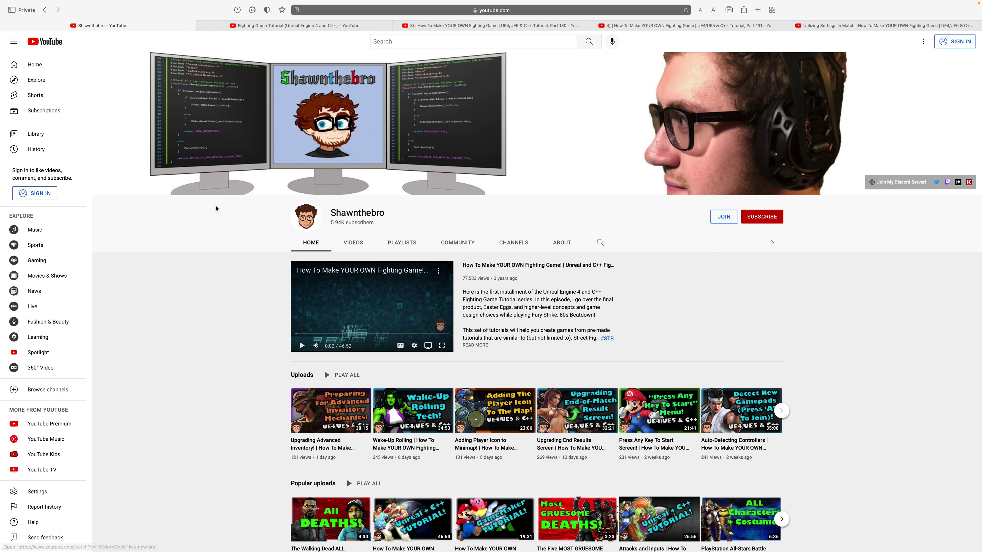